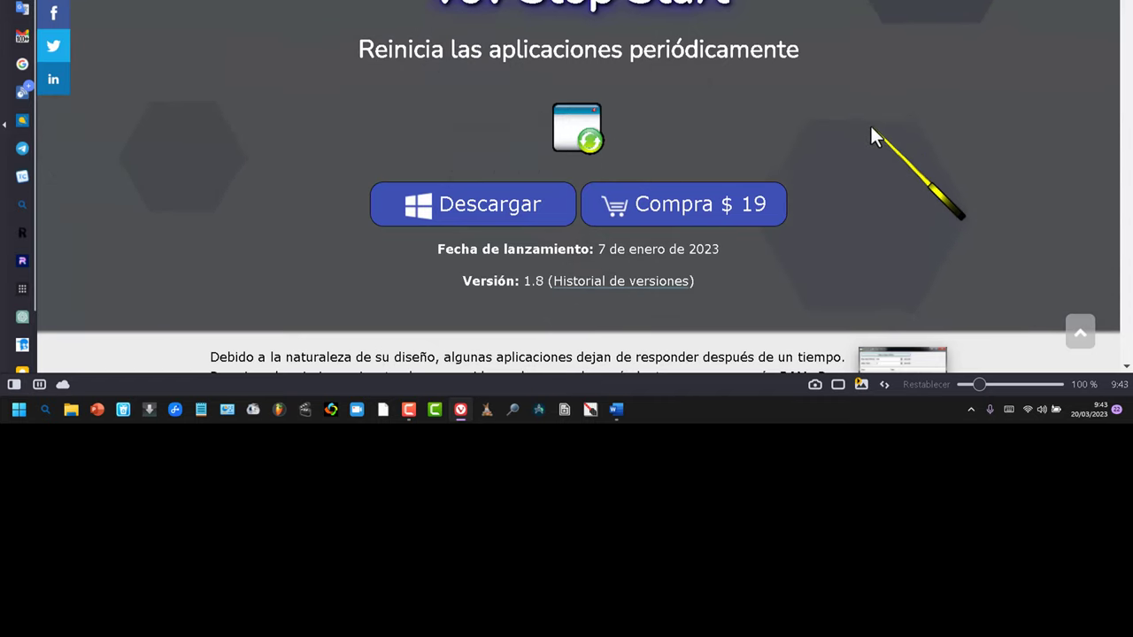
Examine the Vov Stop Start page, including the trial versus licensed comparison table and the licence terms.
scroll(872, 144, up, 1)
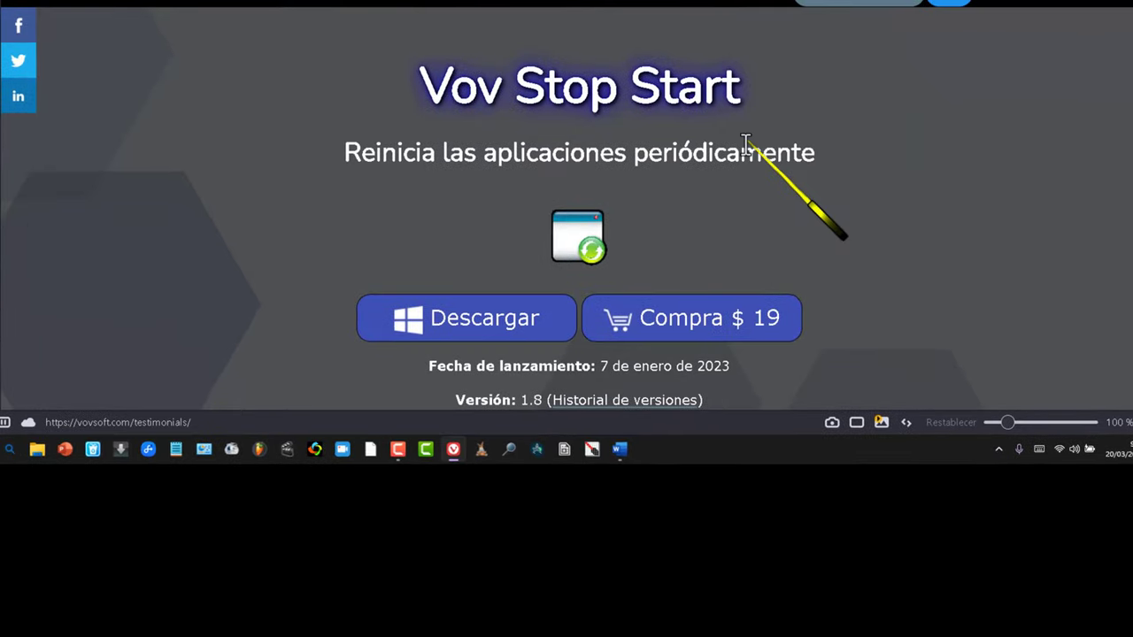
scroll(991, 229, down, 3)
scroll(1029, 262, down, 15)
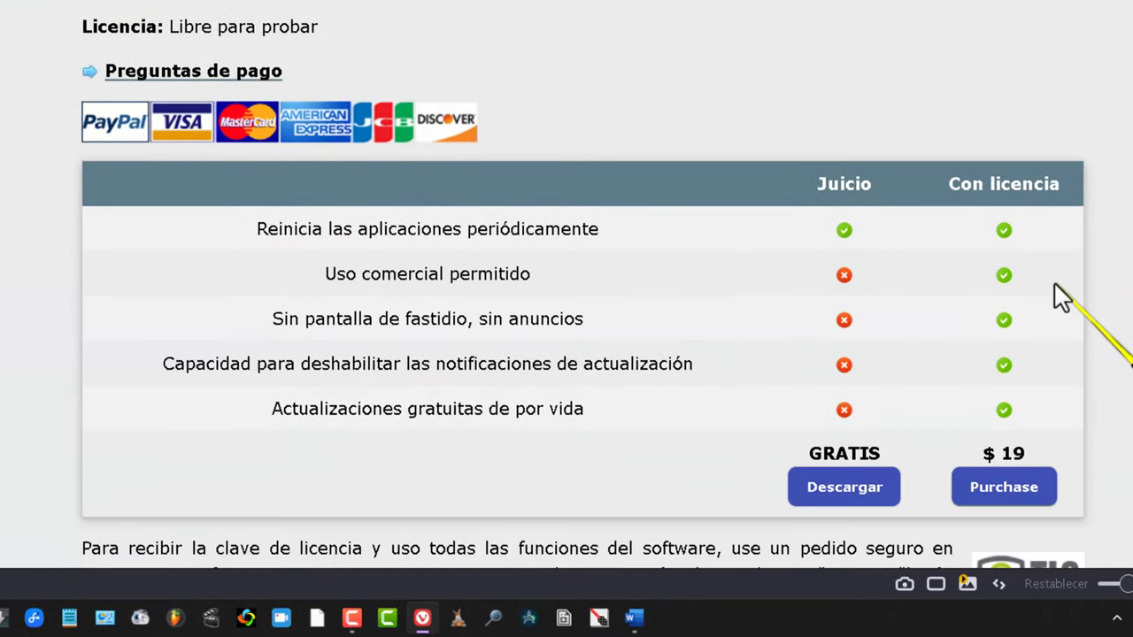
scroll(1062, 297, down, 2)
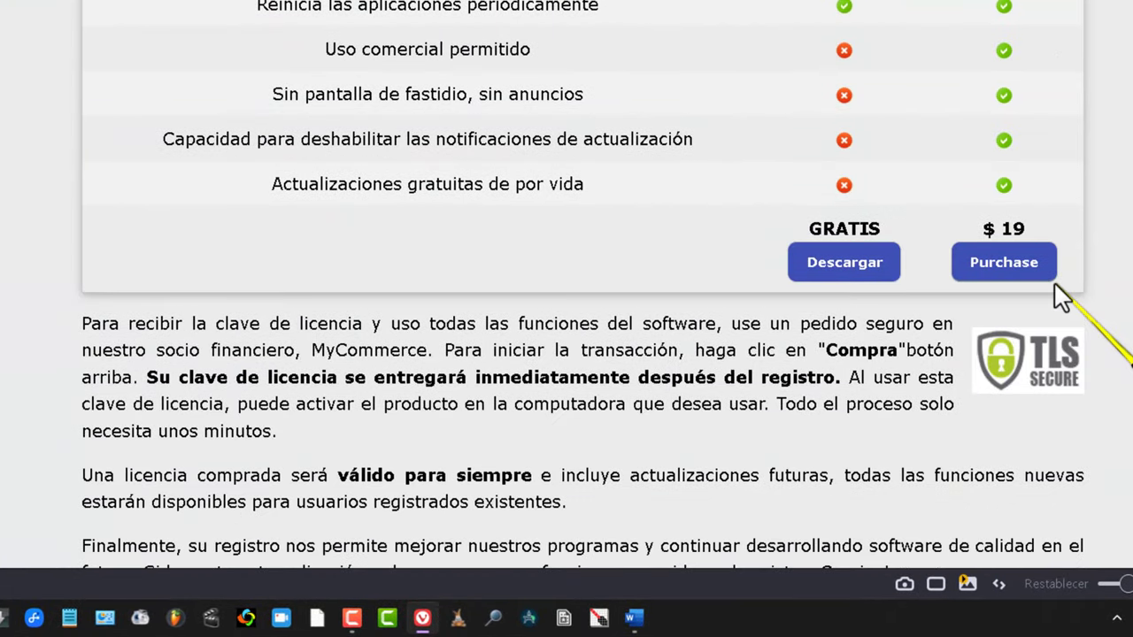
scroll(1057, 292, up, 1)
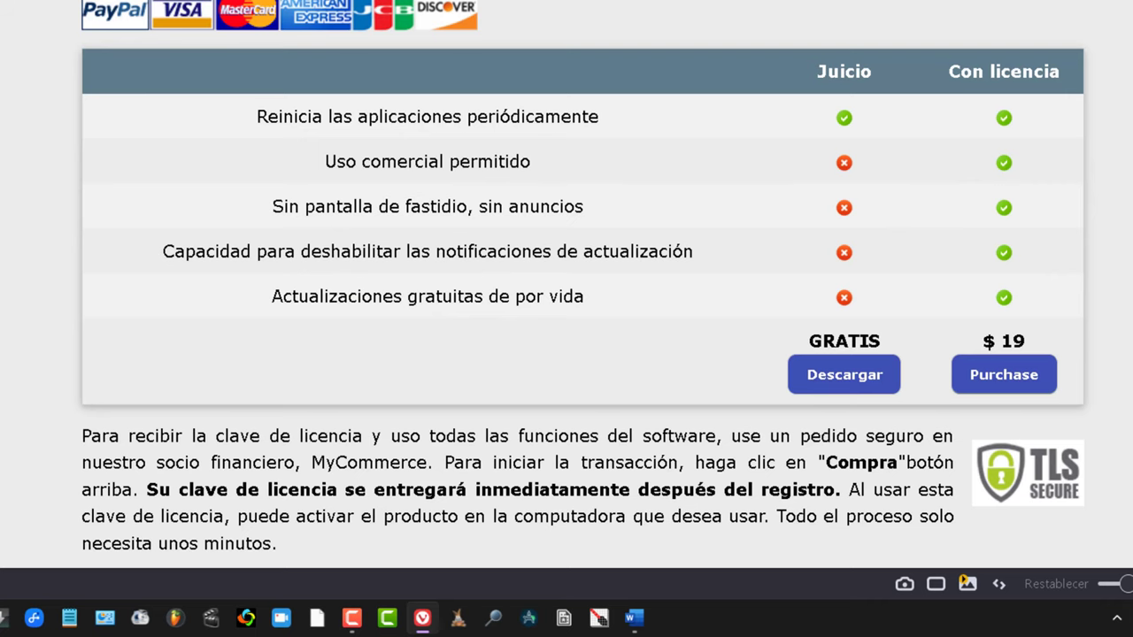
scroll(566, 292, down, 1)
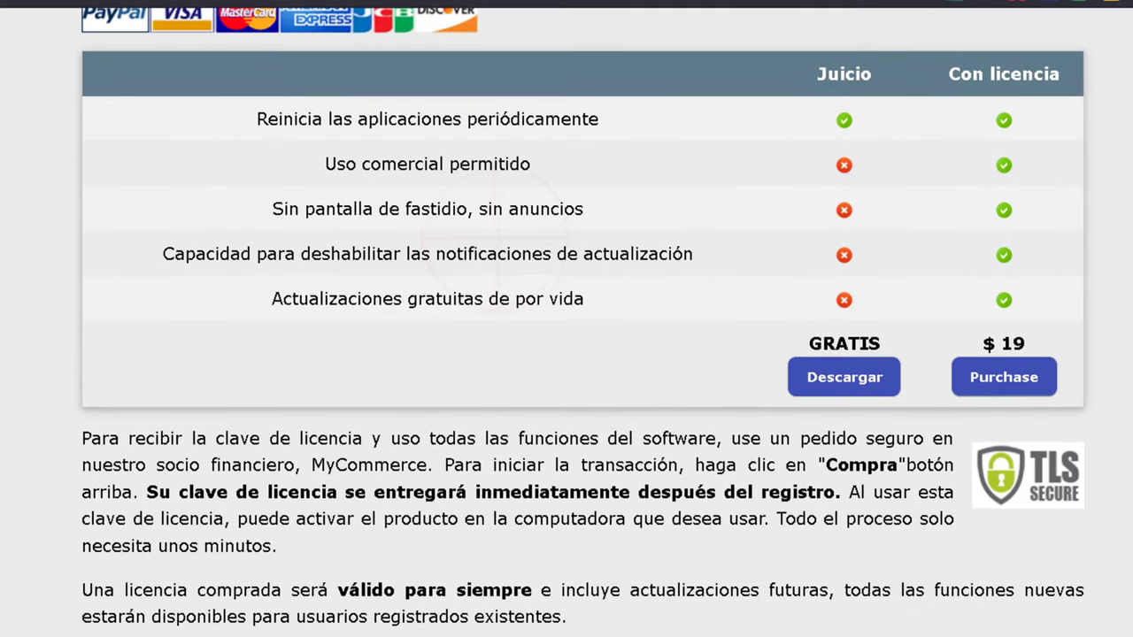
scroll(496, 234, down, 5)
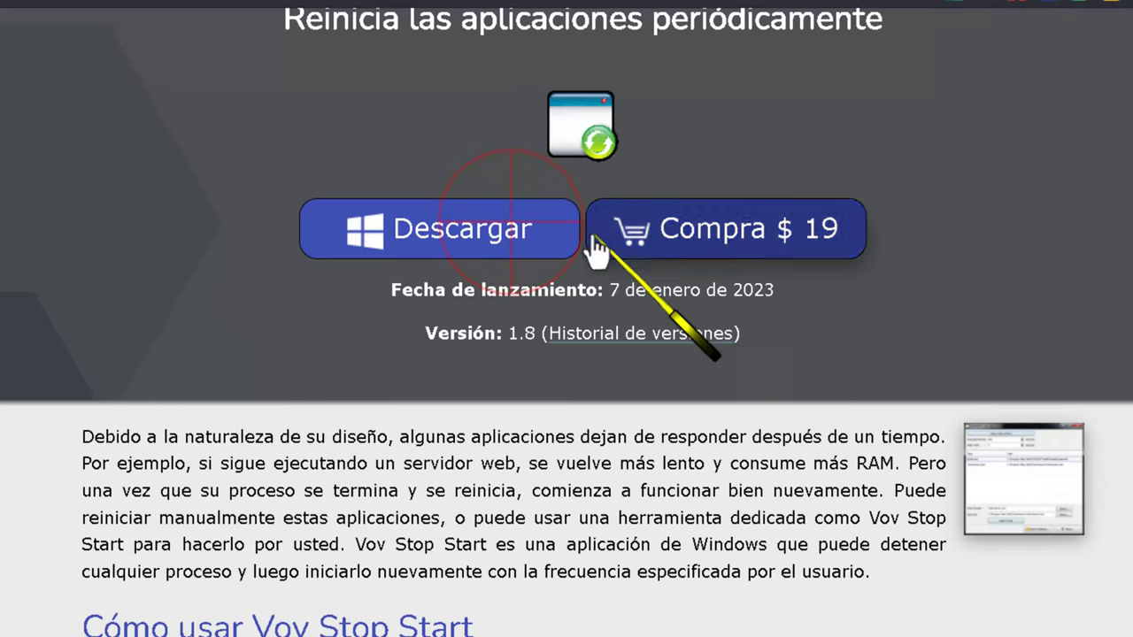
Download the portable version of Vov Stop Start without entering an email address.
mouse_move(510, 228)
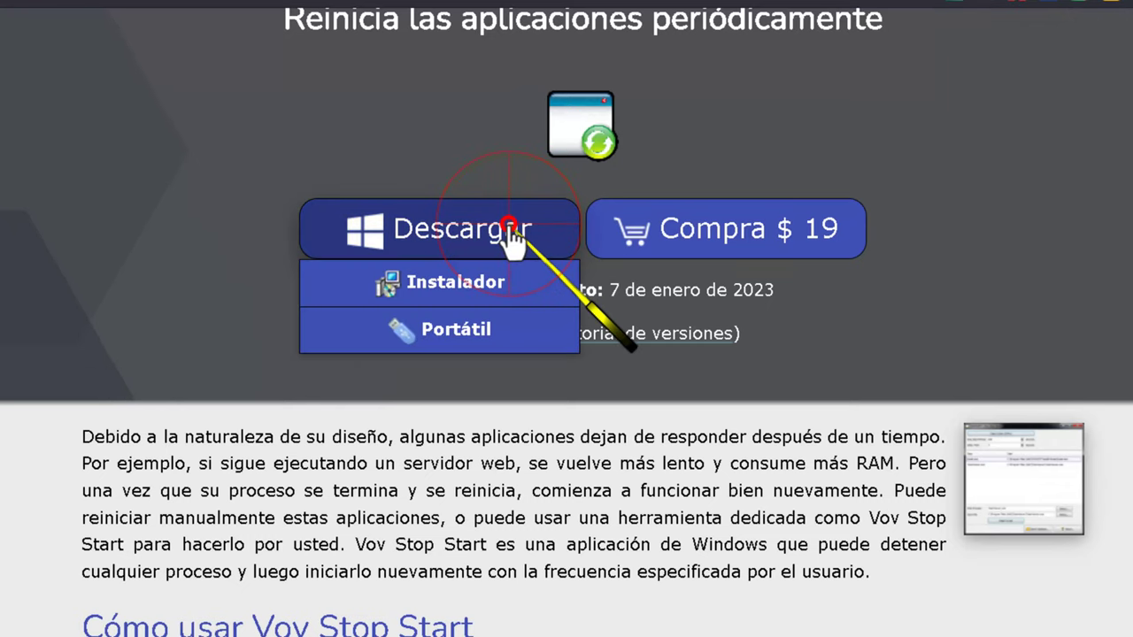
click(462, 326)
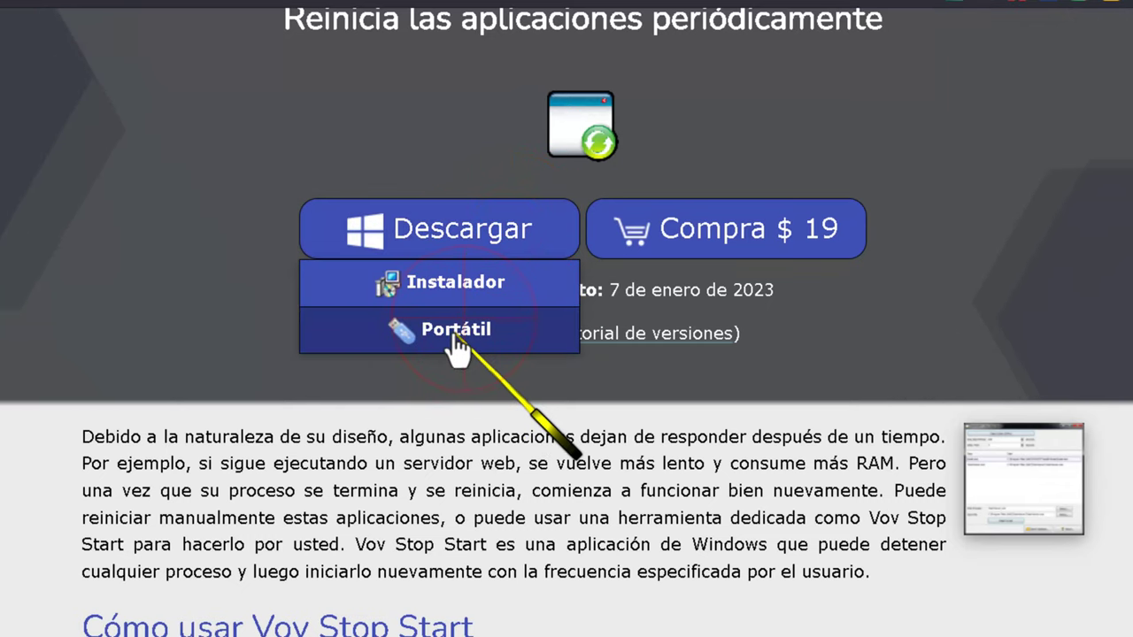
click(470, 328)
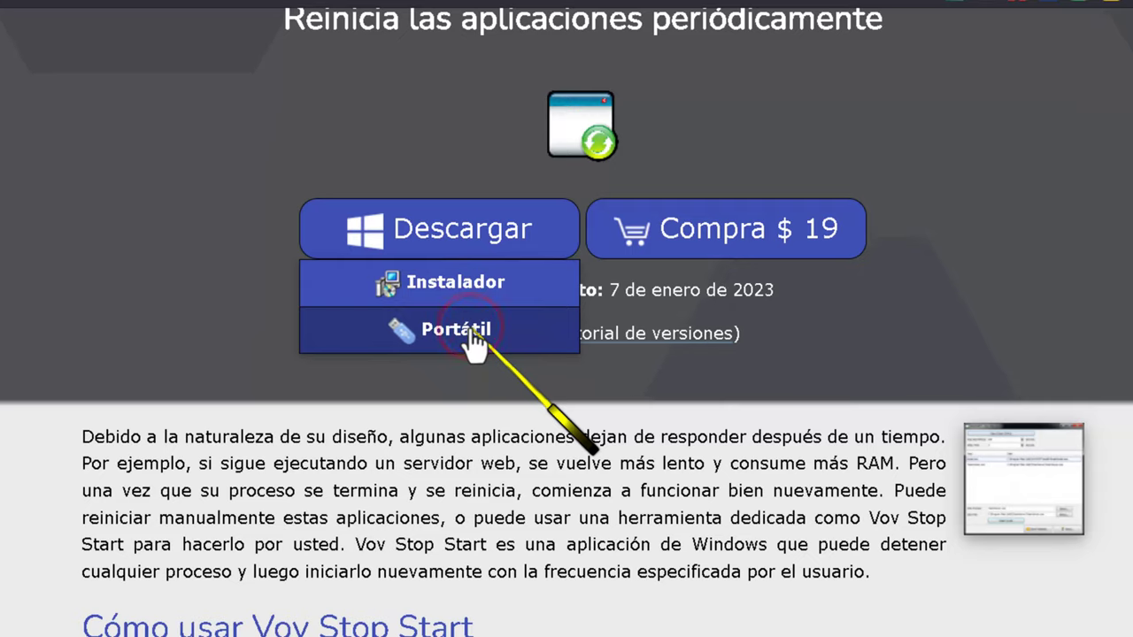
scroll(518, 253, down, 1)
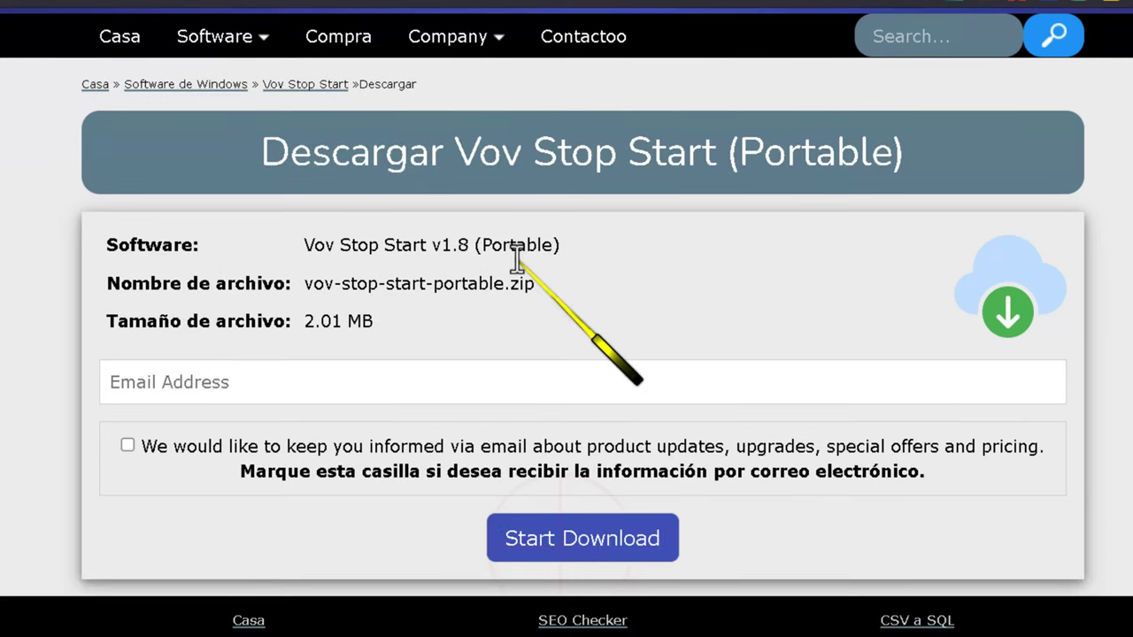
click(573, 536)
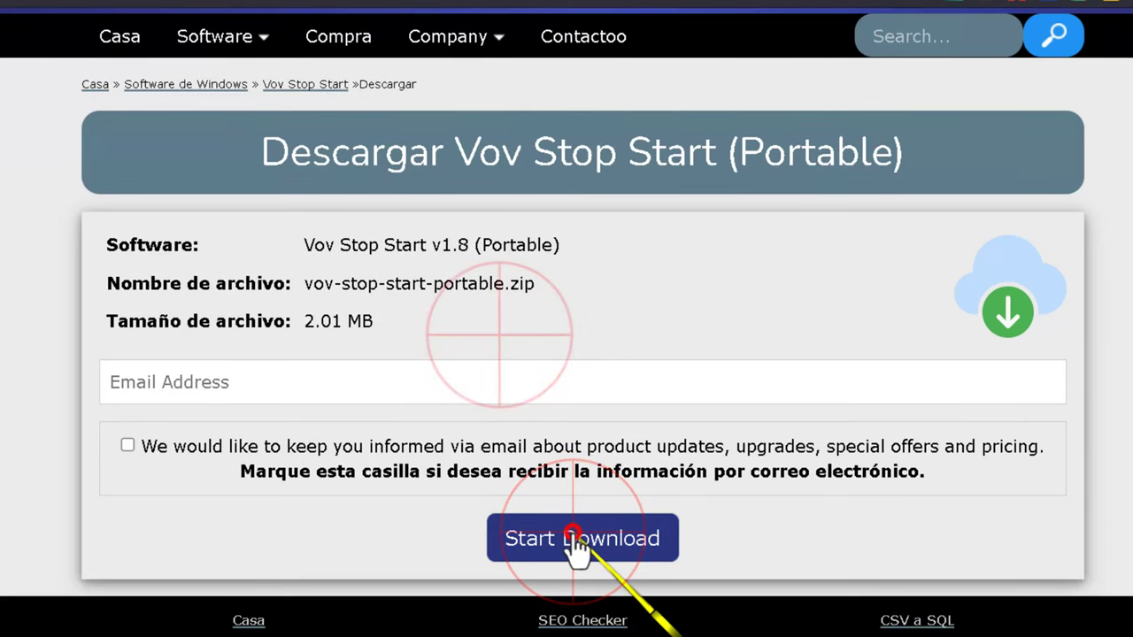
click(501, 352)
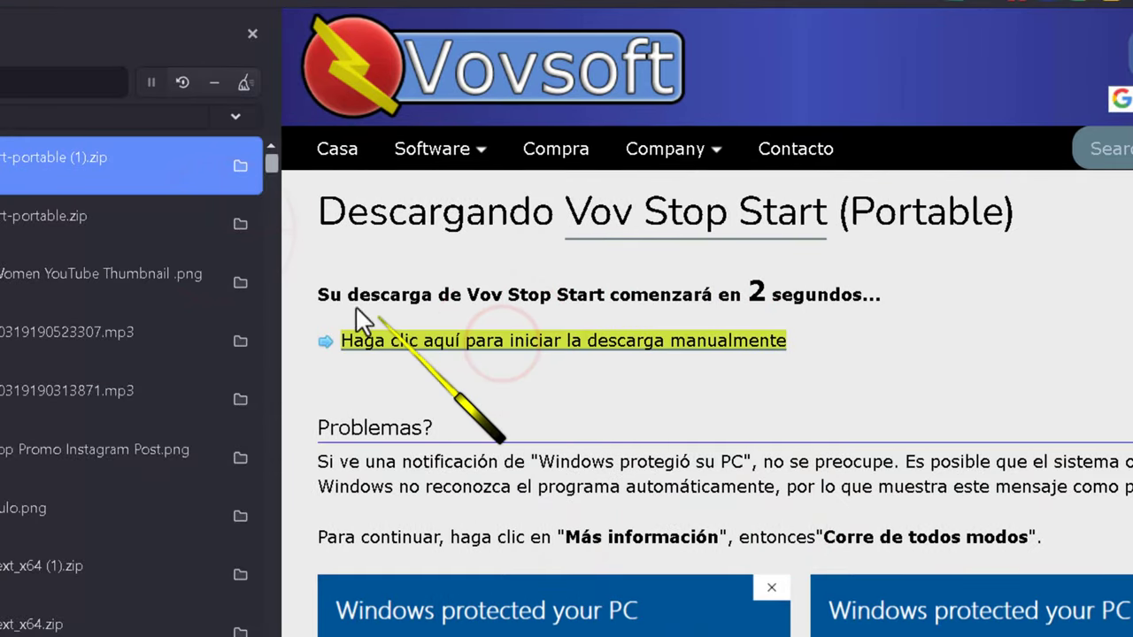
Show the downloaded vov-stop-start-portable.zip in its folder and extract it to the proposed vov-stop-start-portable folder.
click(236, 219)
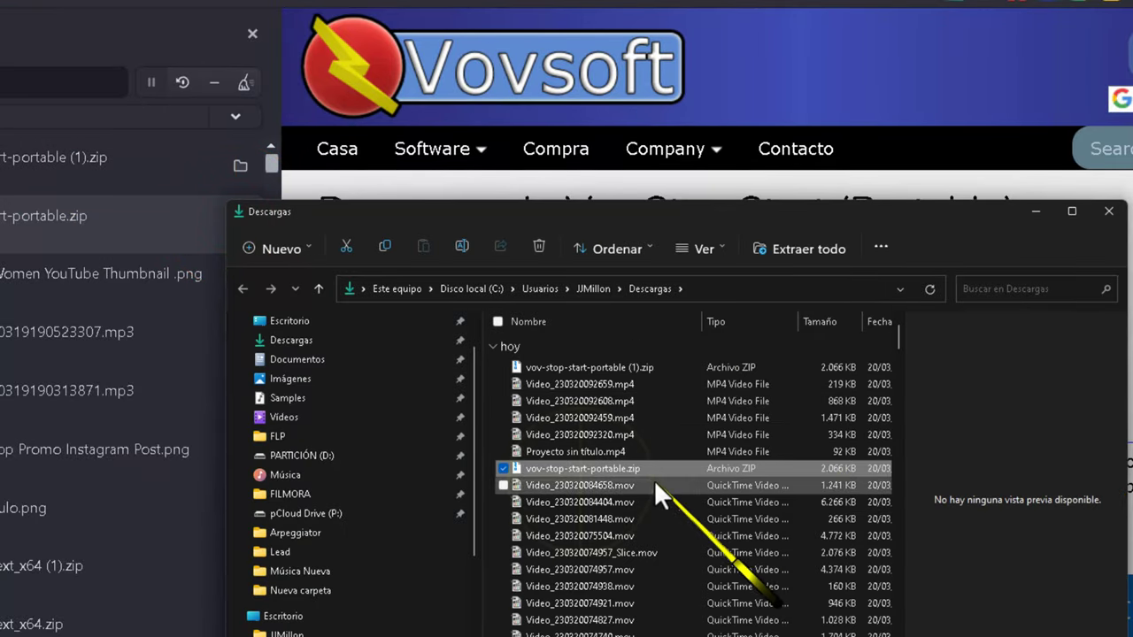
click(592, 468)
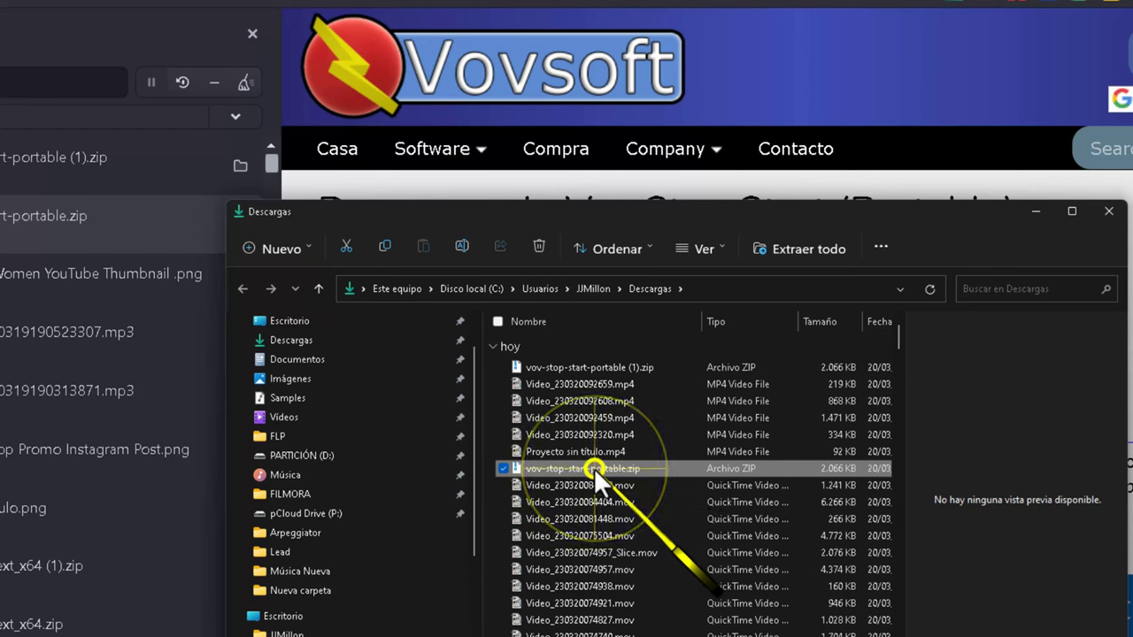
right_click(594, 467)
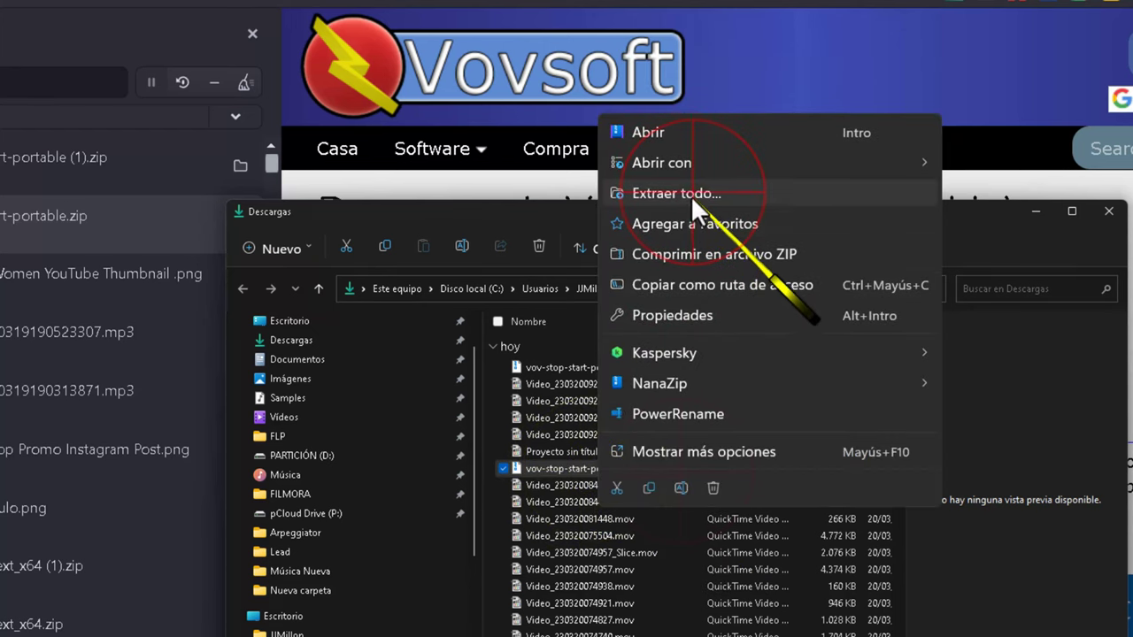
click(690, 193)
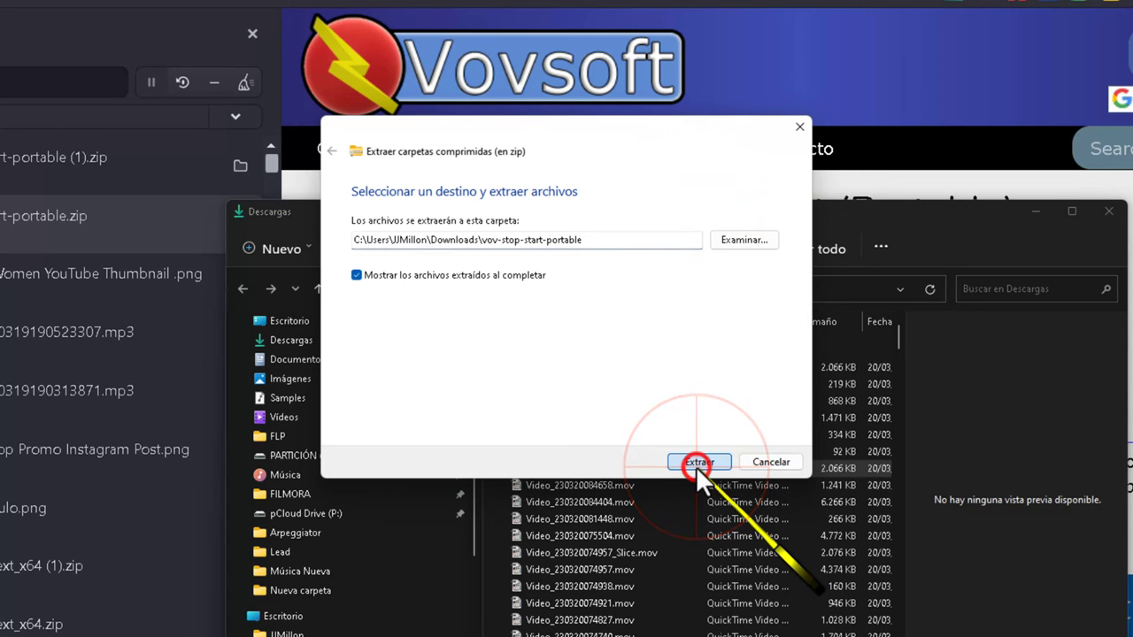
click(697, 463)
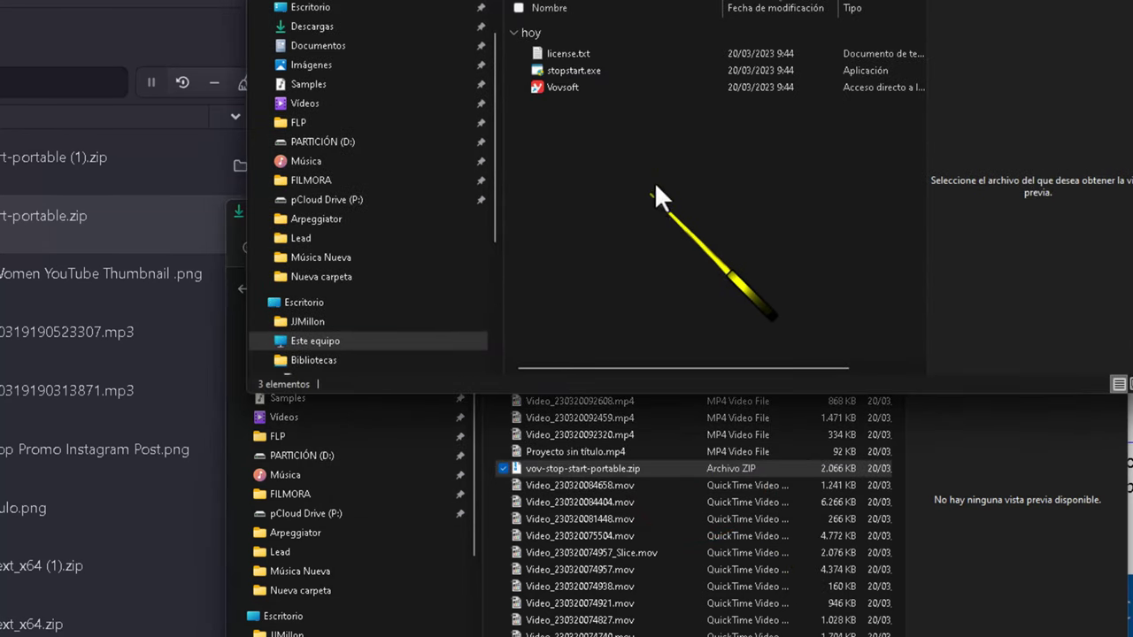
Run stopstart.exe from the extracted folder and continue with the trial version.
click(575, 70)
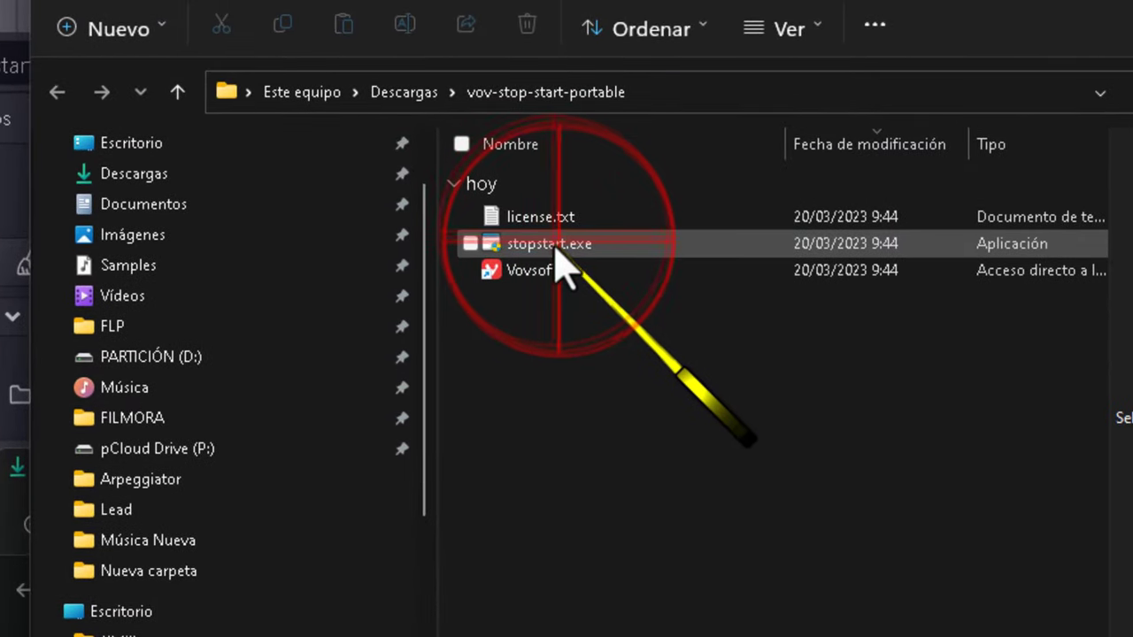
double_click(556, 251)
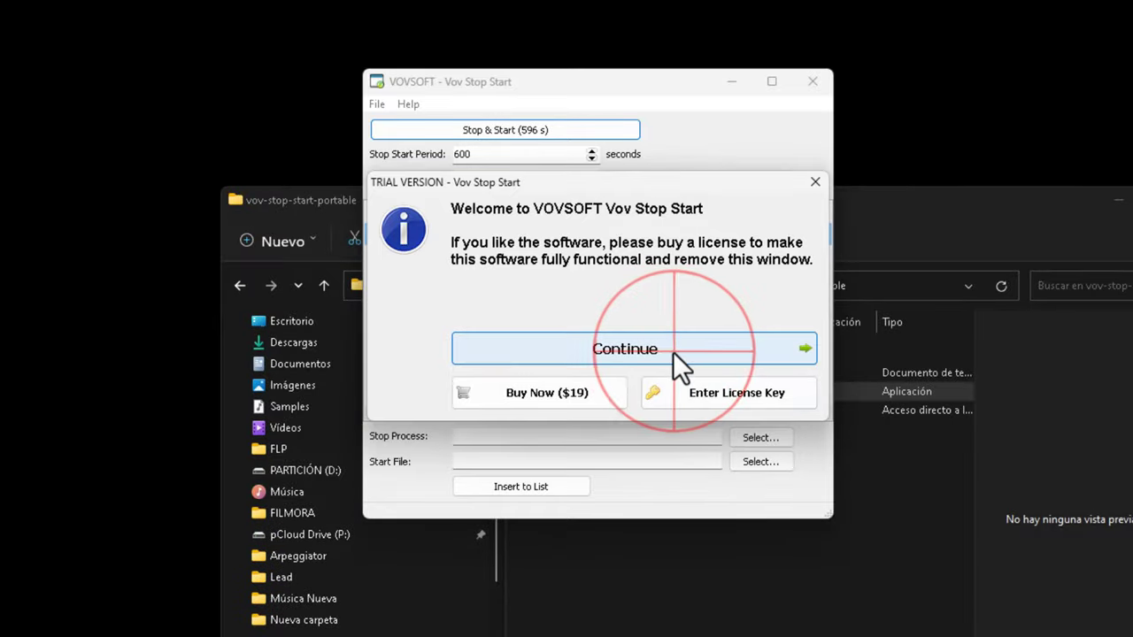
click(673, 351)
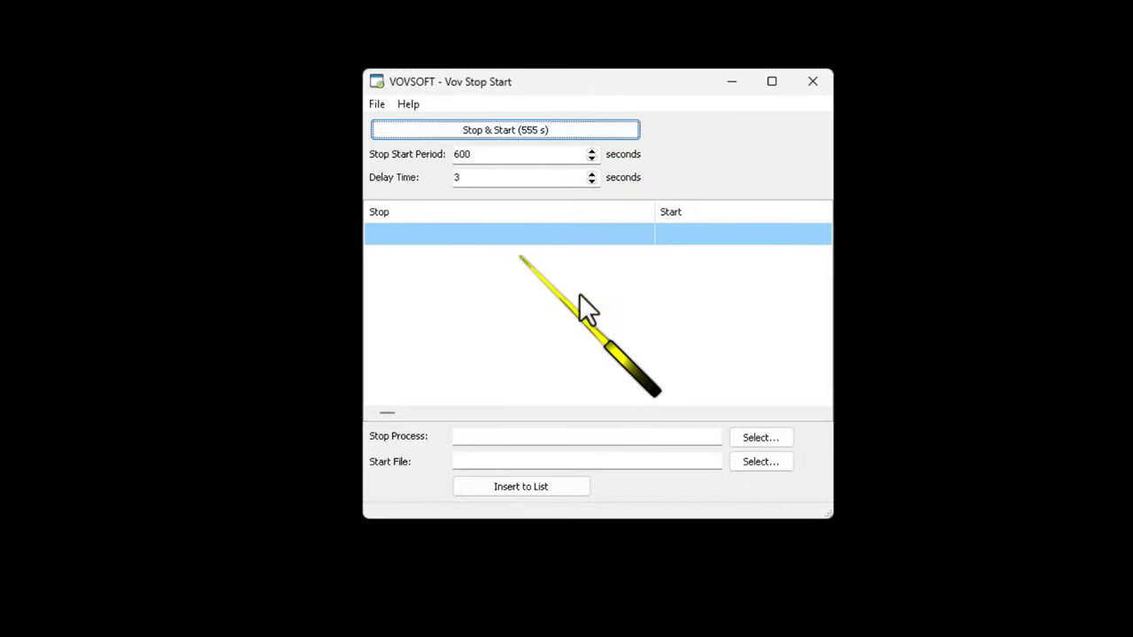
Set the Stop Start Period to 596 seconds and the Delay Time to 5 seconds.
double_click(463, 177)
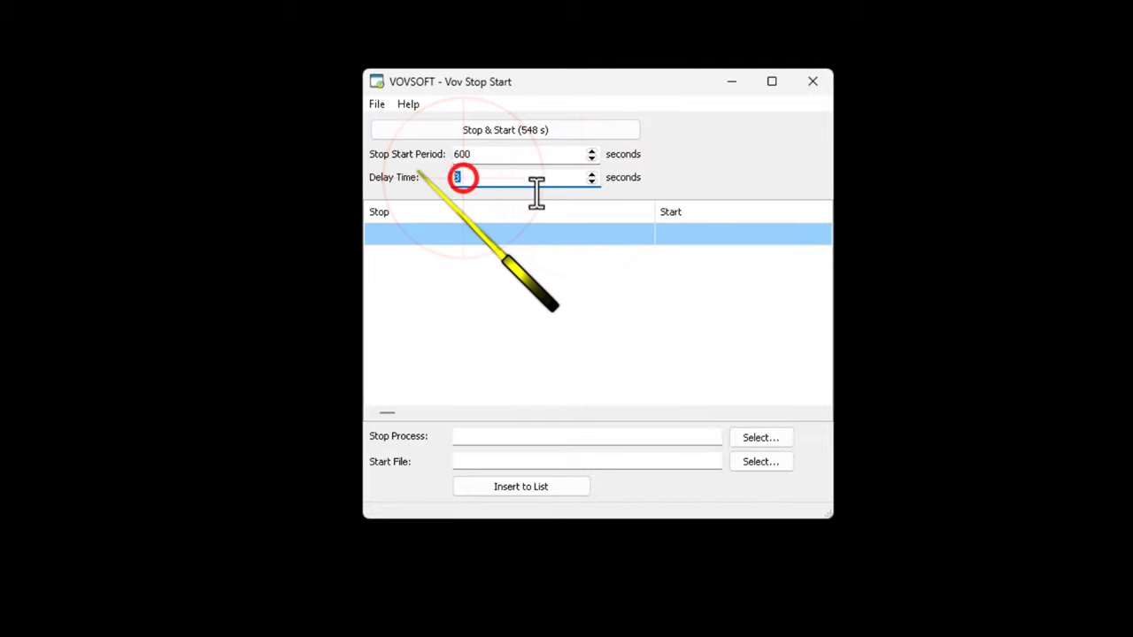
click(591, 180)
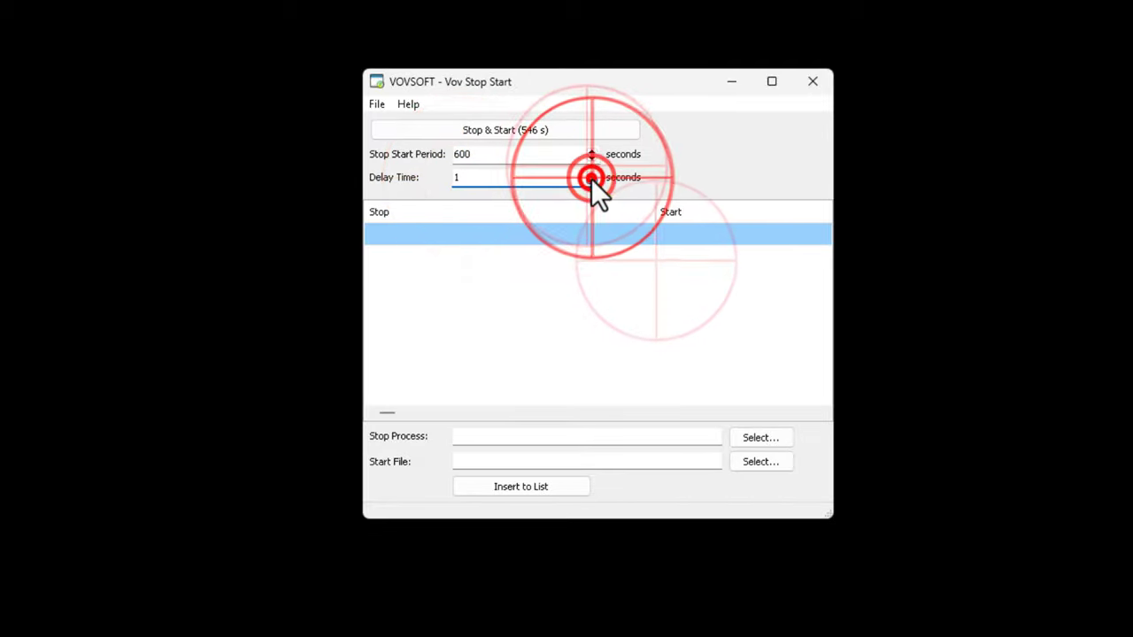
click(591, 181)
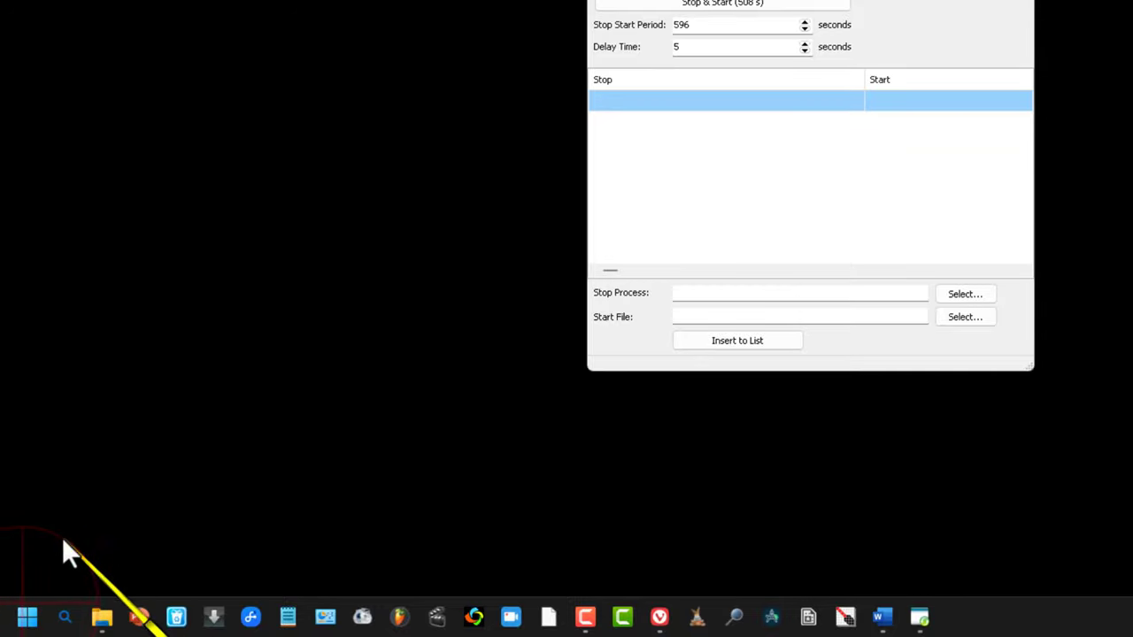
Find ShareX through the Windows search and launch it.
click(26, 617)
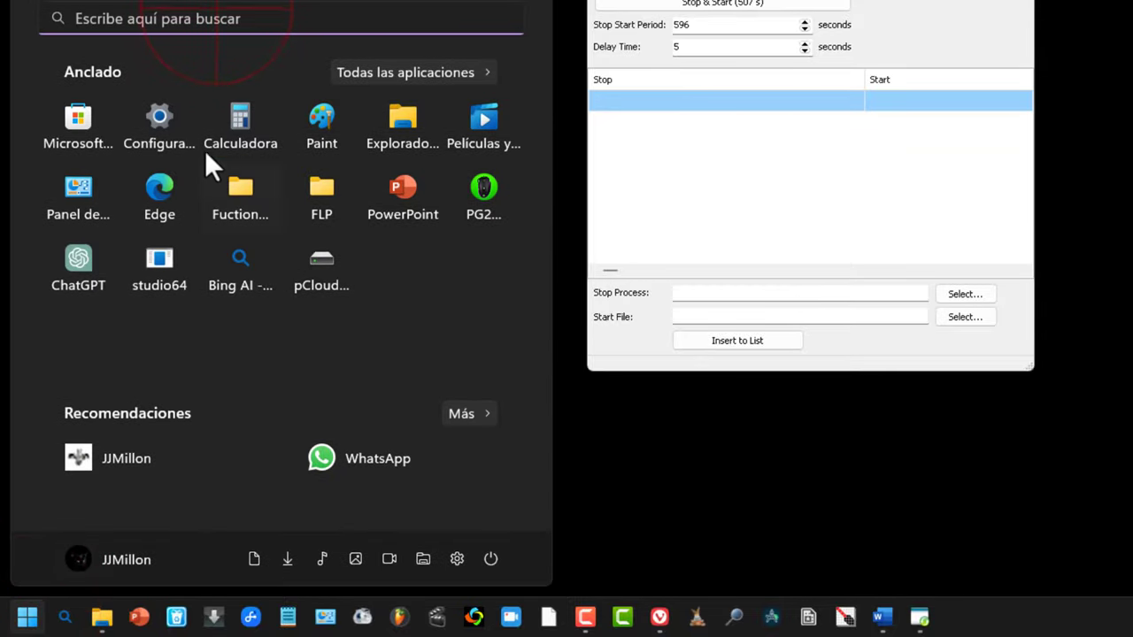
click(218, 18)
text(shareX)
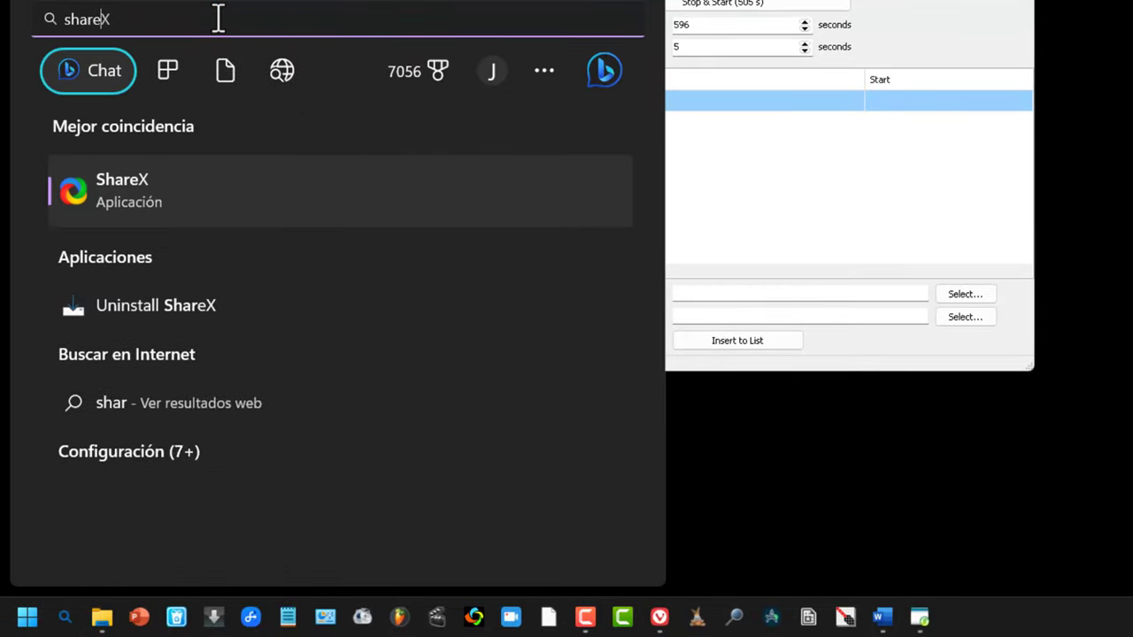
text(e)
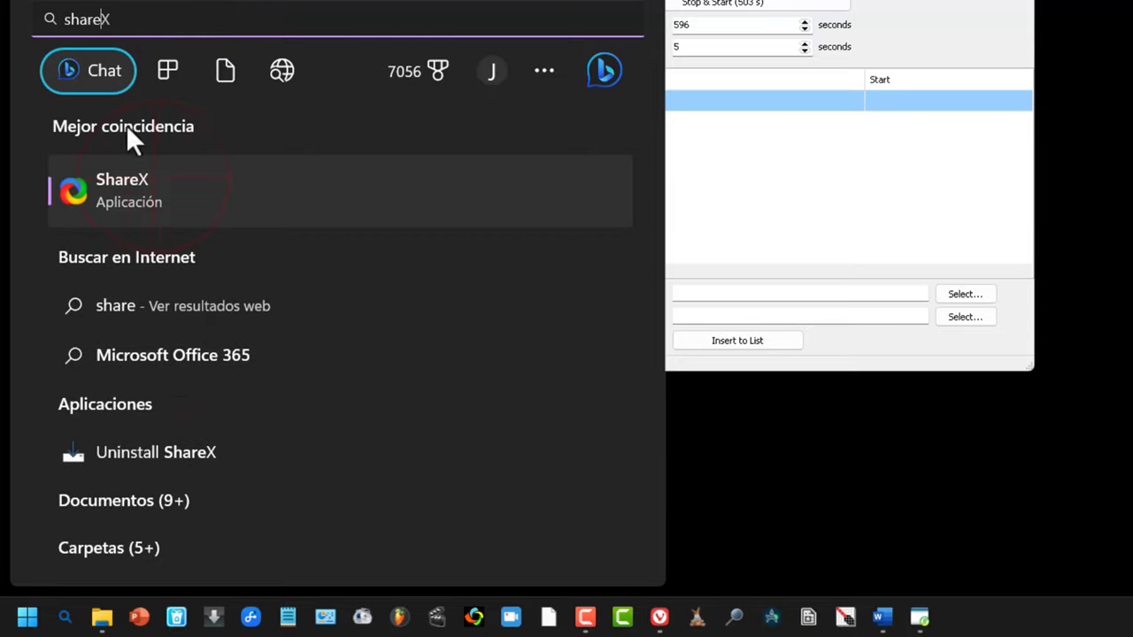
click(166, 183)
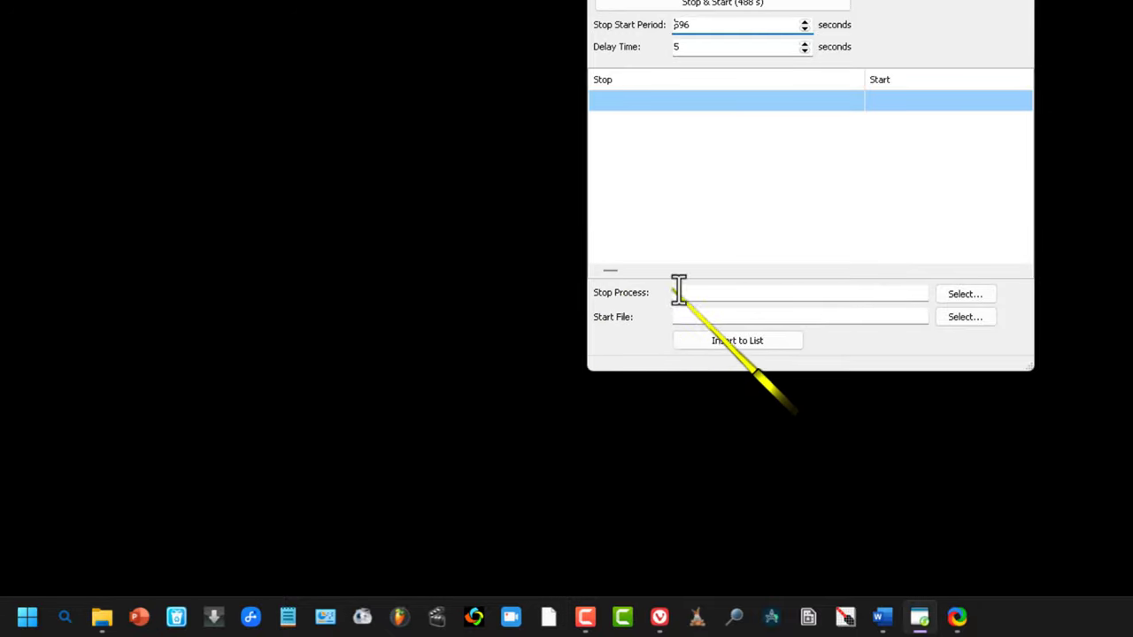
Choose ShareX.exe from the running process list as the process to stop in Vov Stop Start.
click(971, 294)
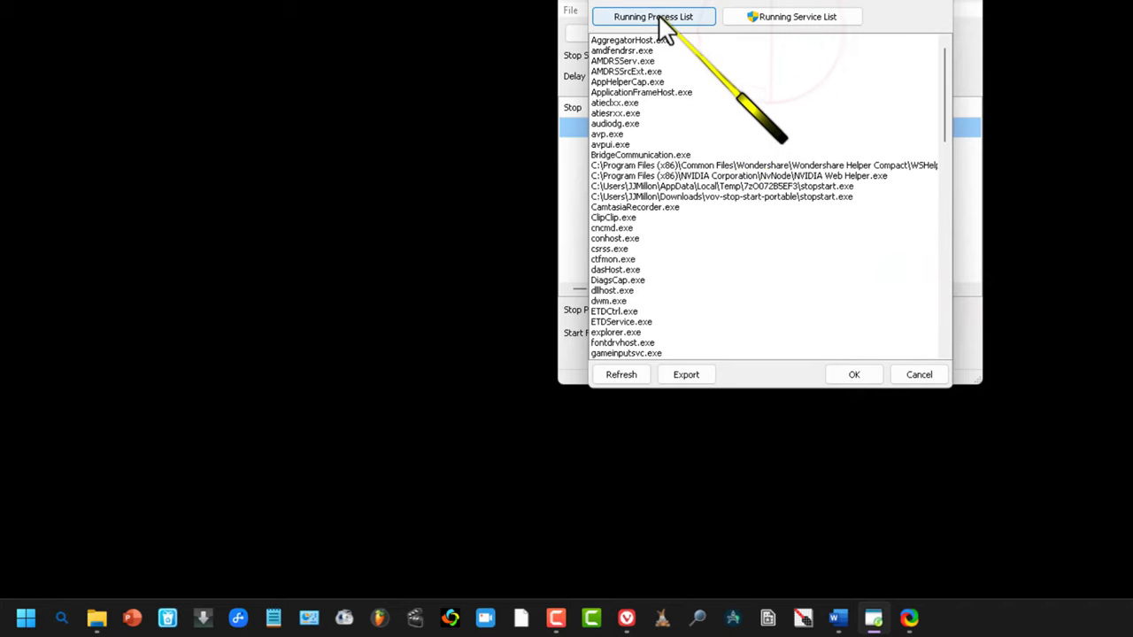
click(784, 18)
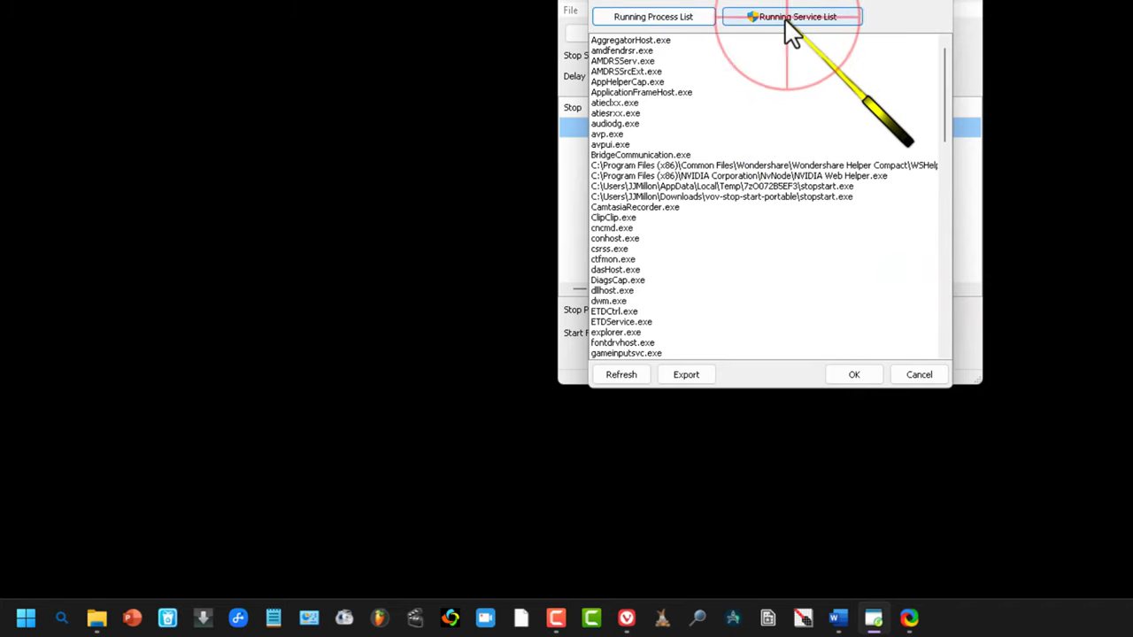
click(675, 20)
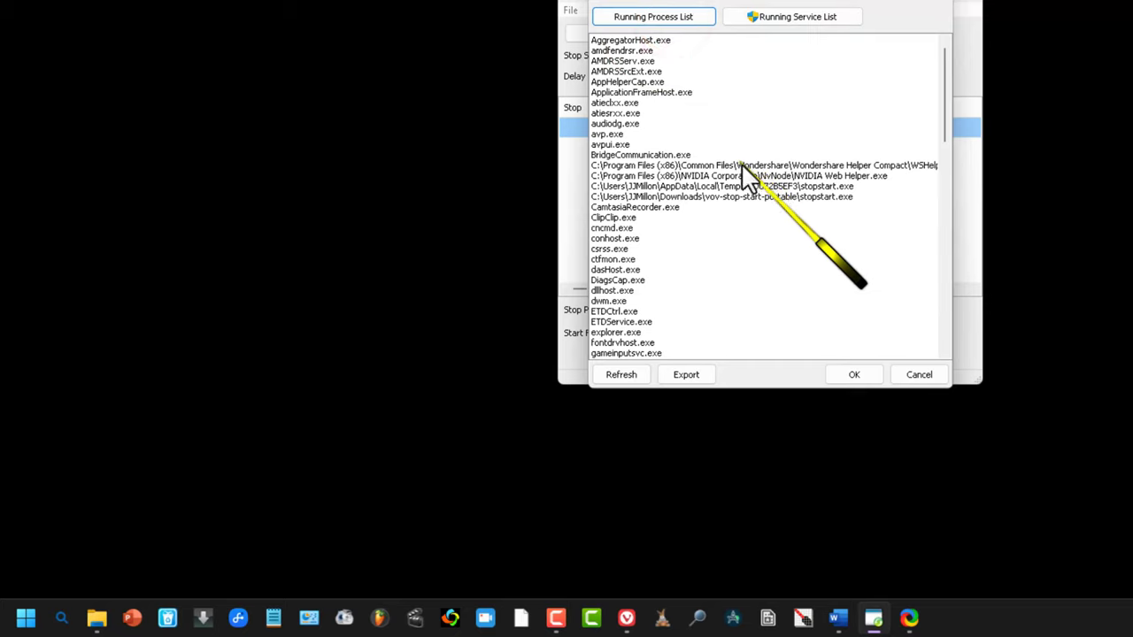
scroll(799, 144, down, 5)
drag(946, 124, 936, 229)
click(615, 322)
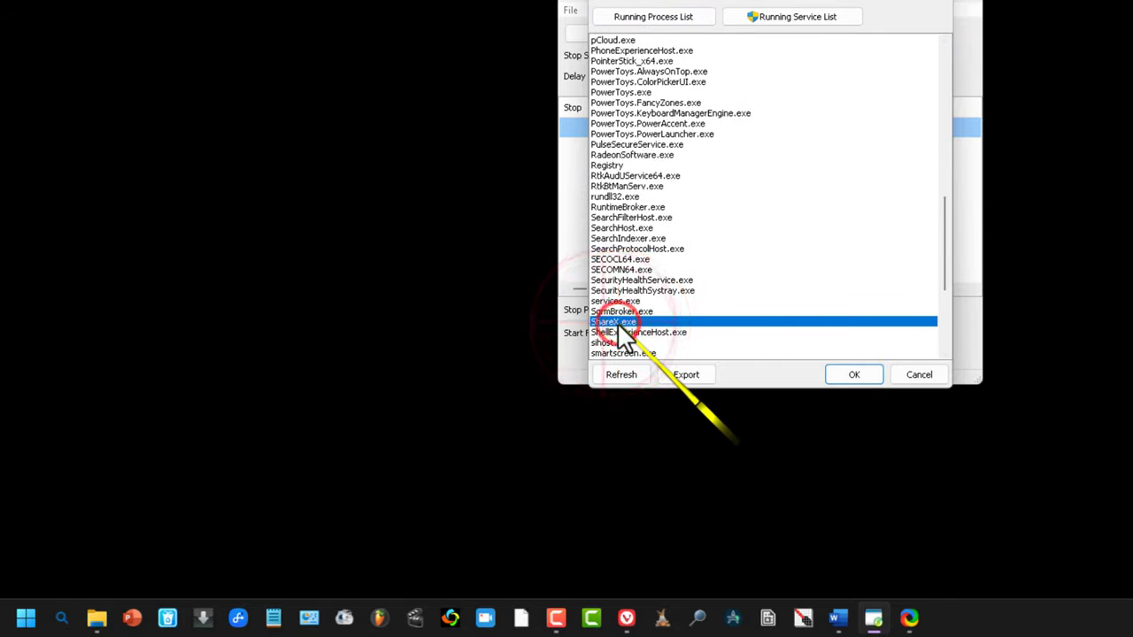
double_click(616, 322)
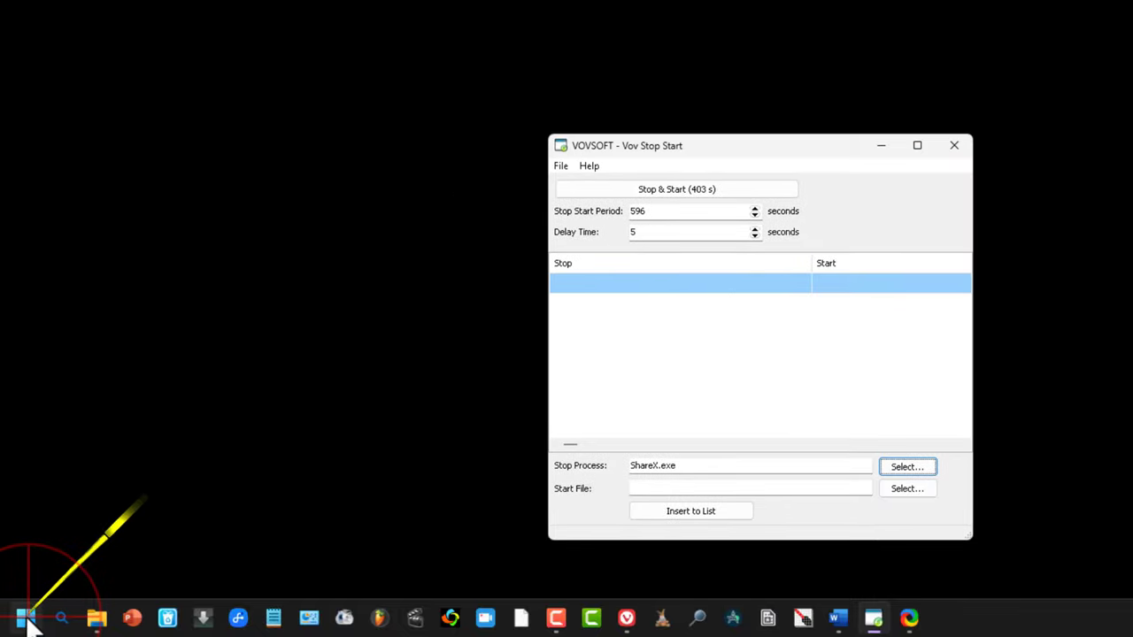
Search Windows for "share" and open the file location of the ShareX application.
click(26, 619)
click(167, 66)
text(share)
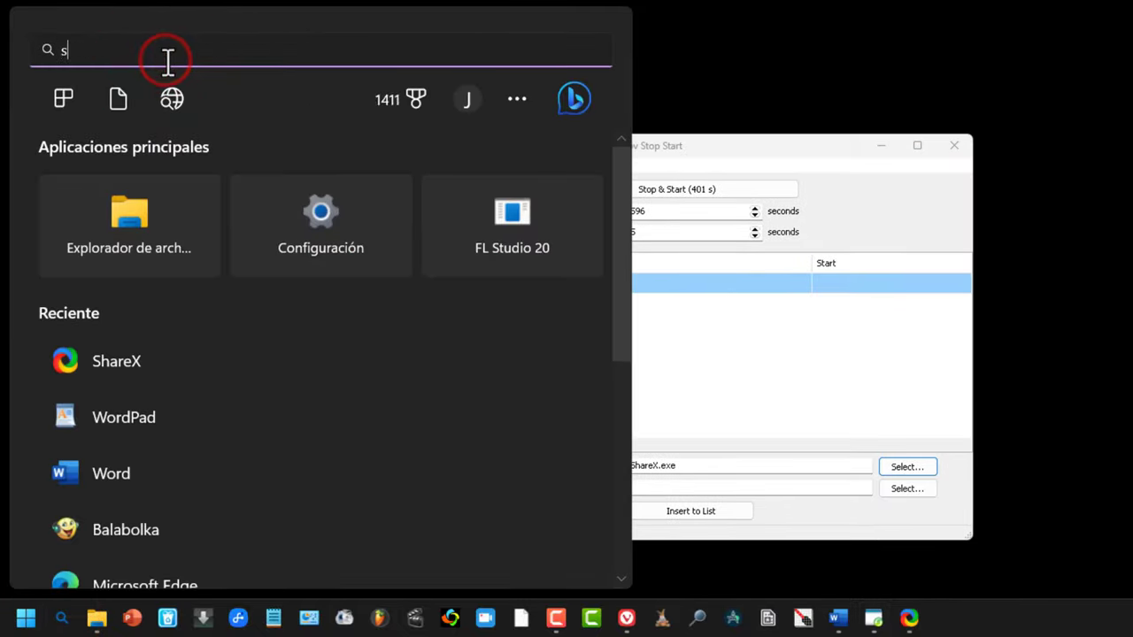
right_click(140, 211)
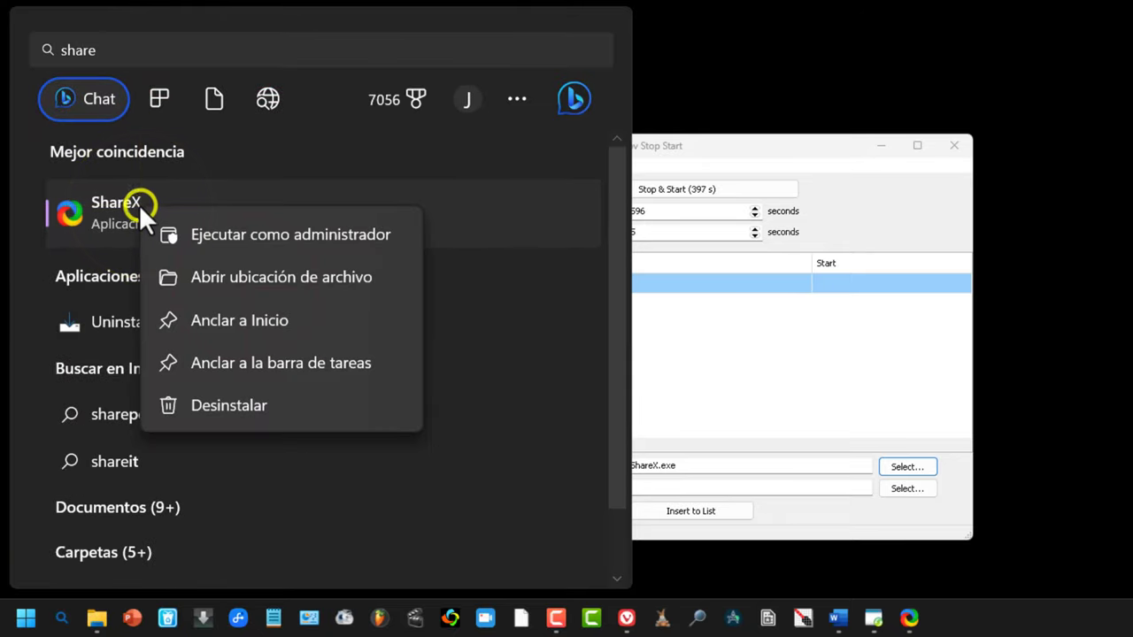
click(260, 280)
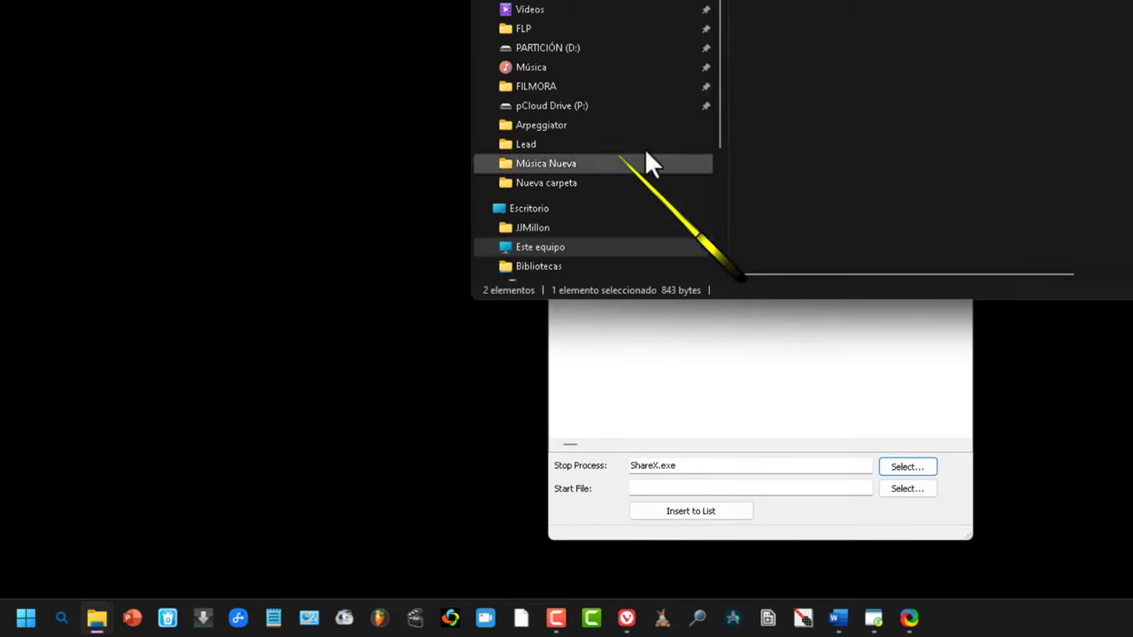
Open the folder of the ShareX shortcut's target and copy its path, C:\Program Files\ShareX.
click(789, 49)
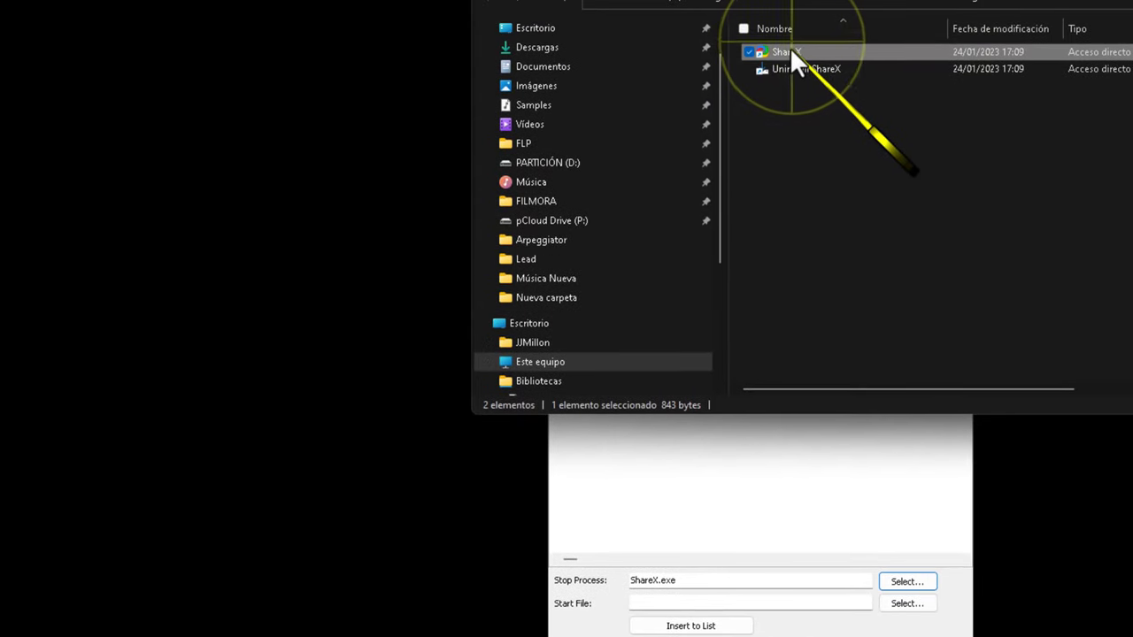
right_click(789, 51)
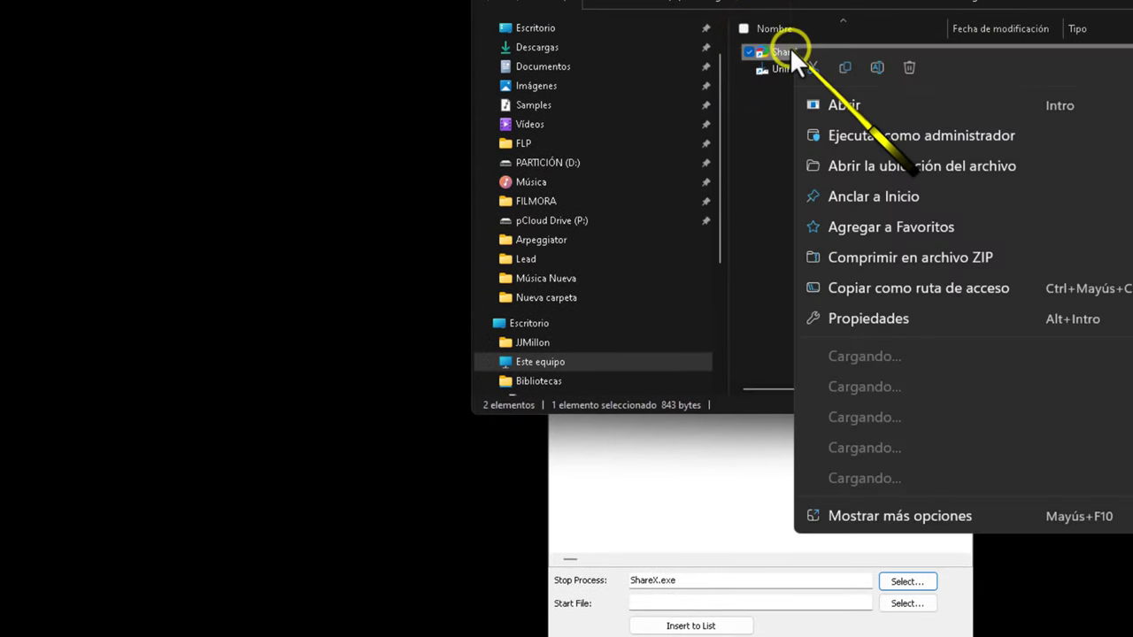
click(875, 163)
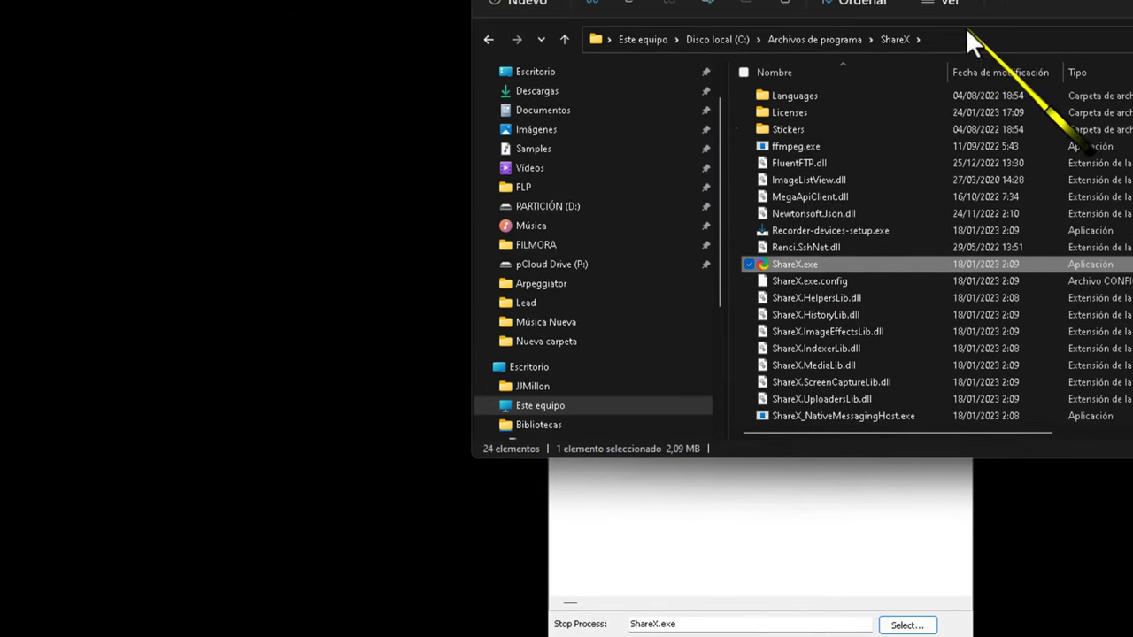
click(950, 66)
key(ctrl+c)
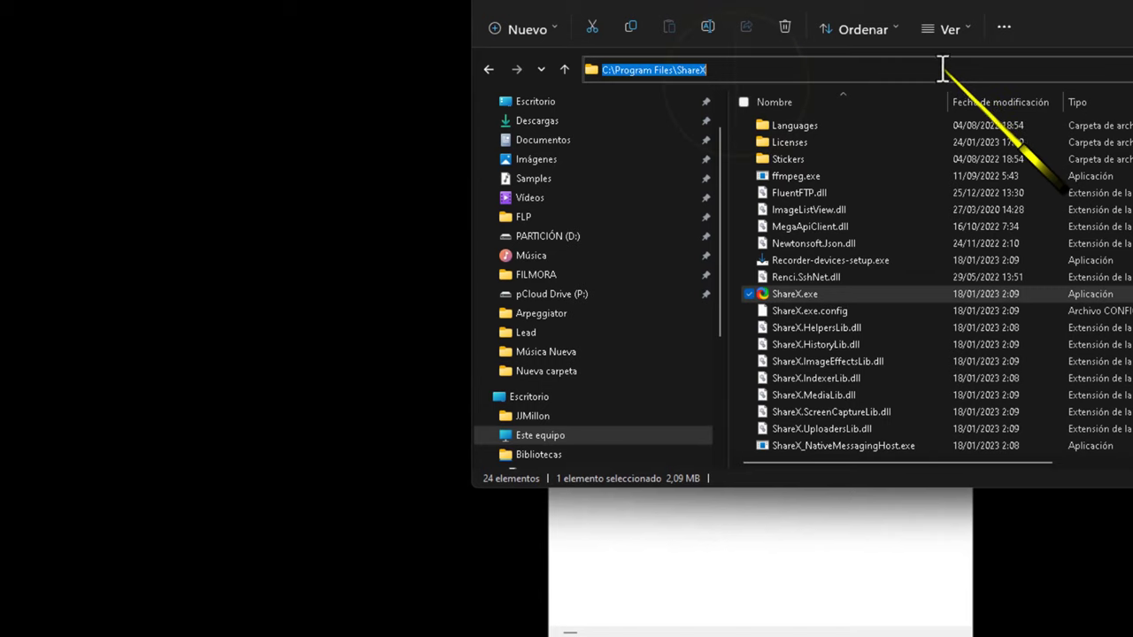
right_click(749, 71)
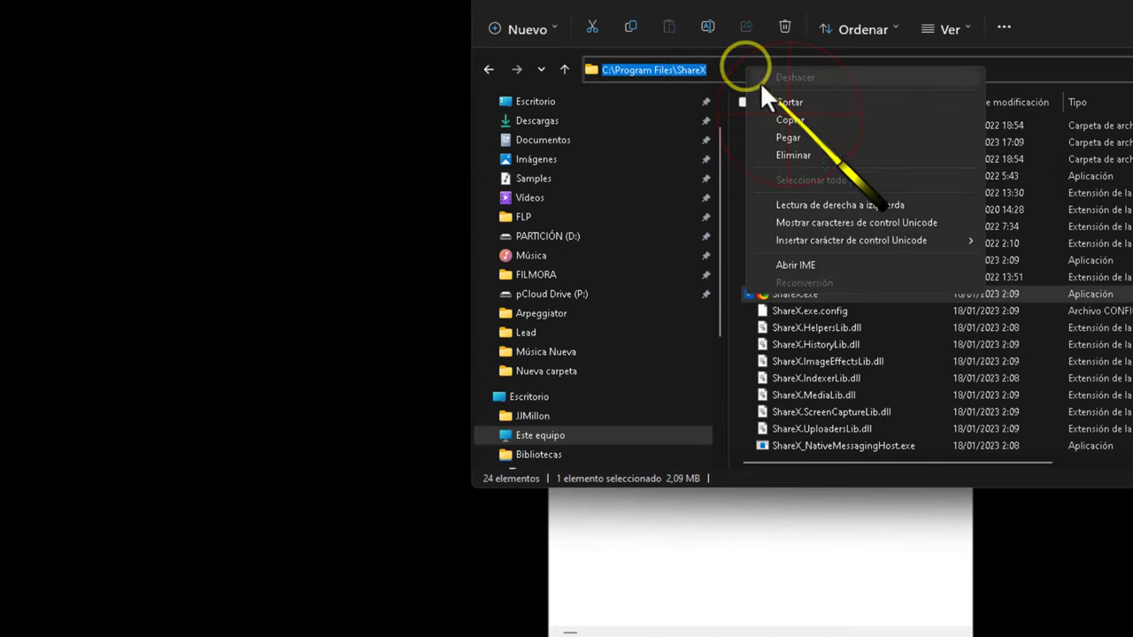
click(790, 121)
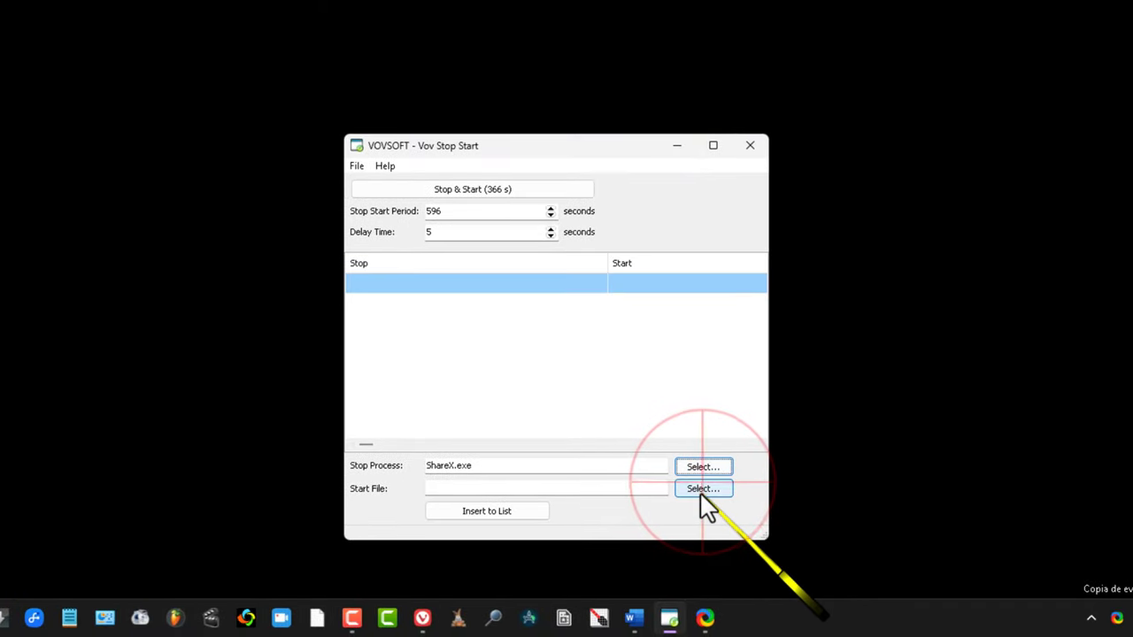
Choose ShareX.exe from C:\Program Files\ShareX as the start file in Vov Stop Start and insert the stop/start pair into the list.
click(766, 549)
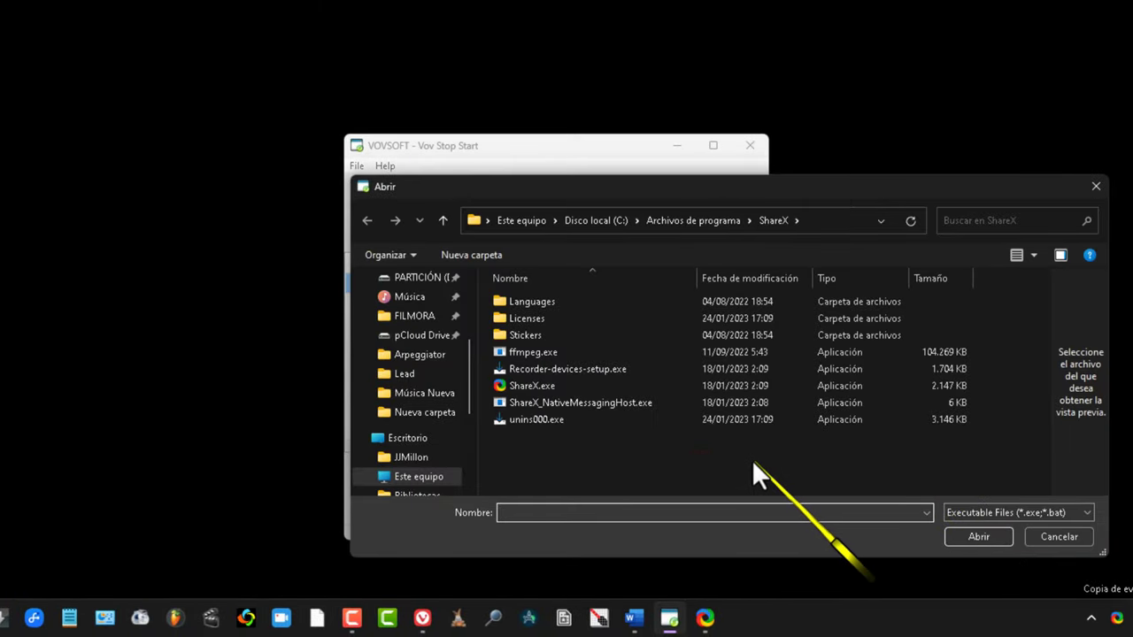
click(424, 412)
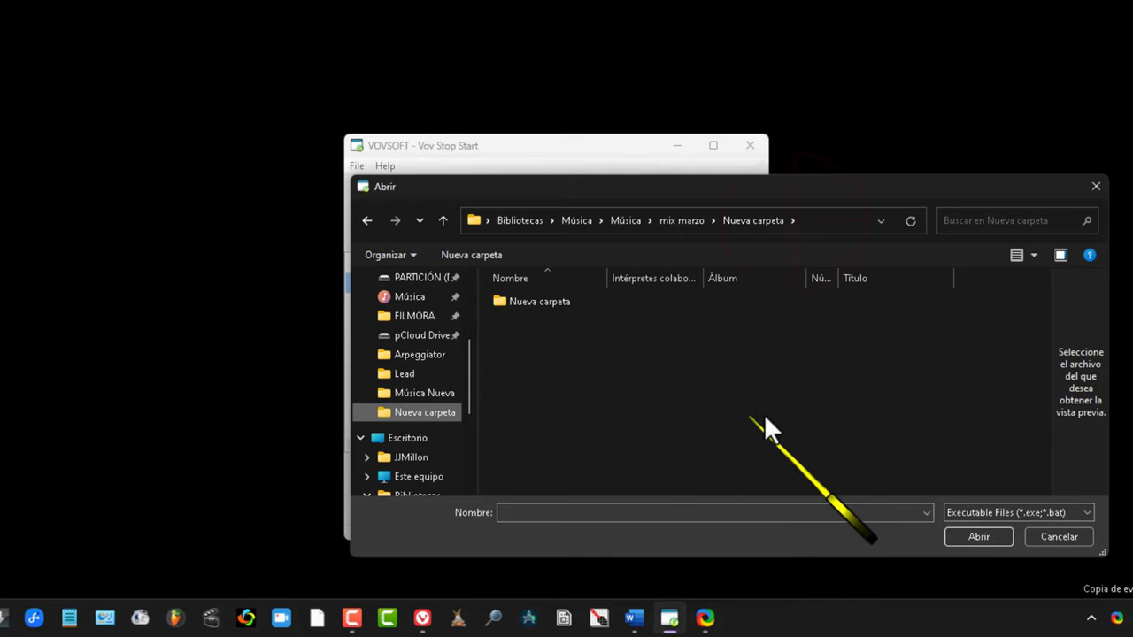
click(809, 219)
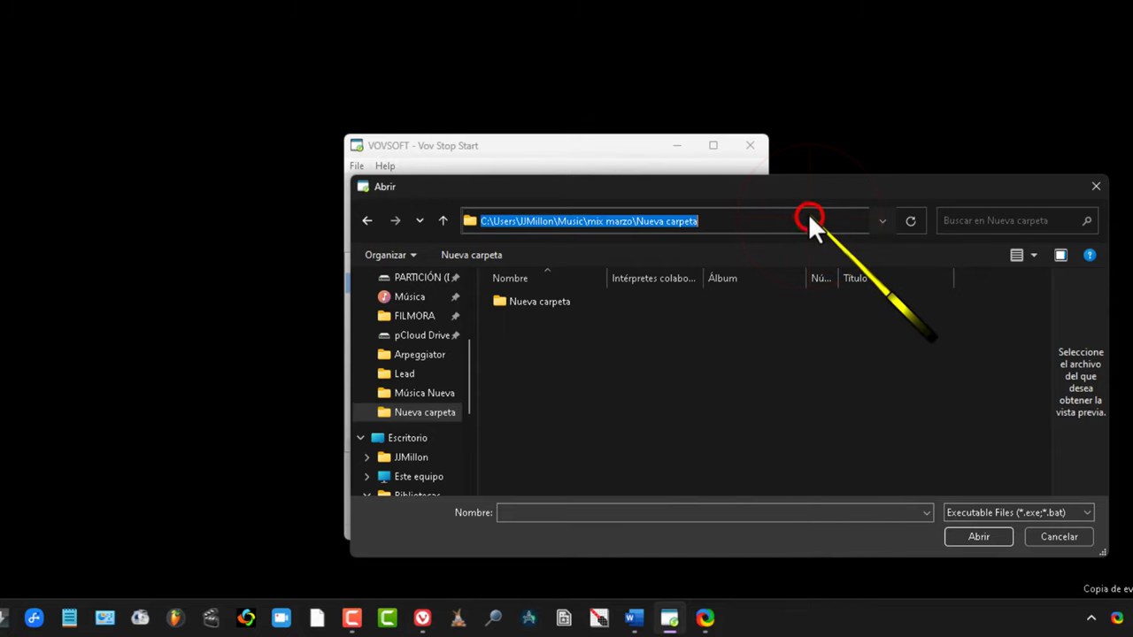
right_click(714, 221)
click(766, 285)
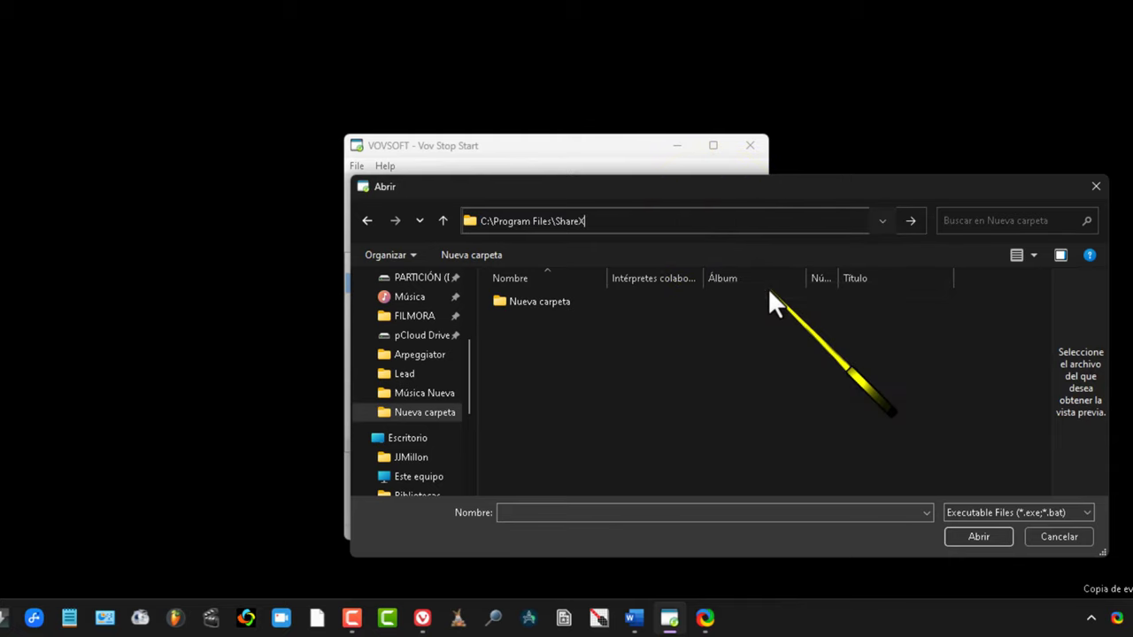
click(910, 220)
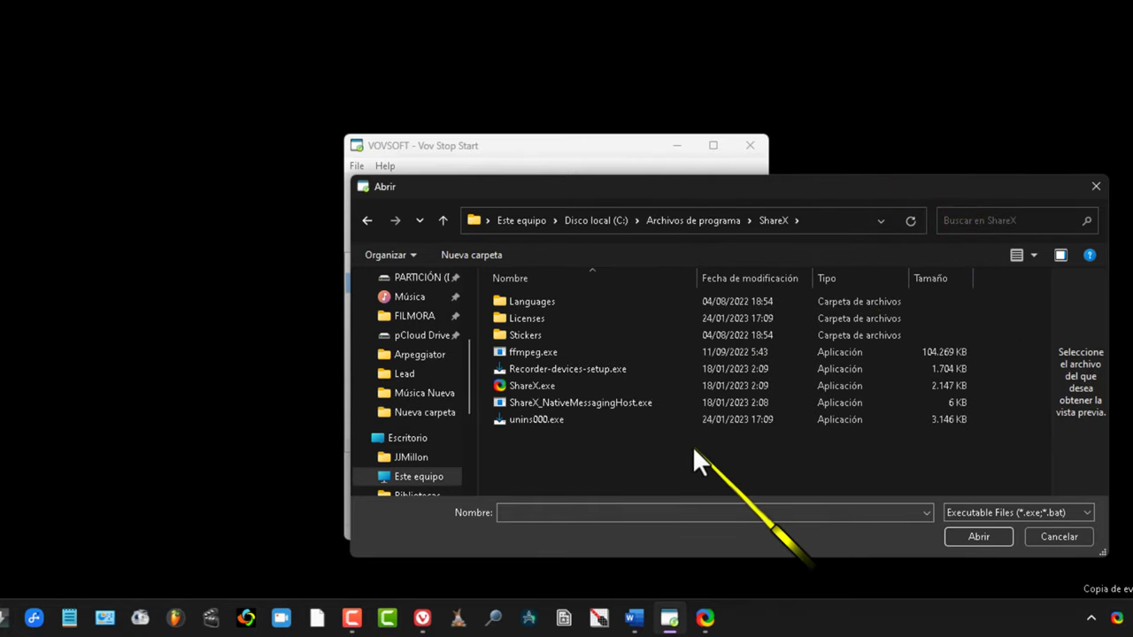
double_click(520, 385)
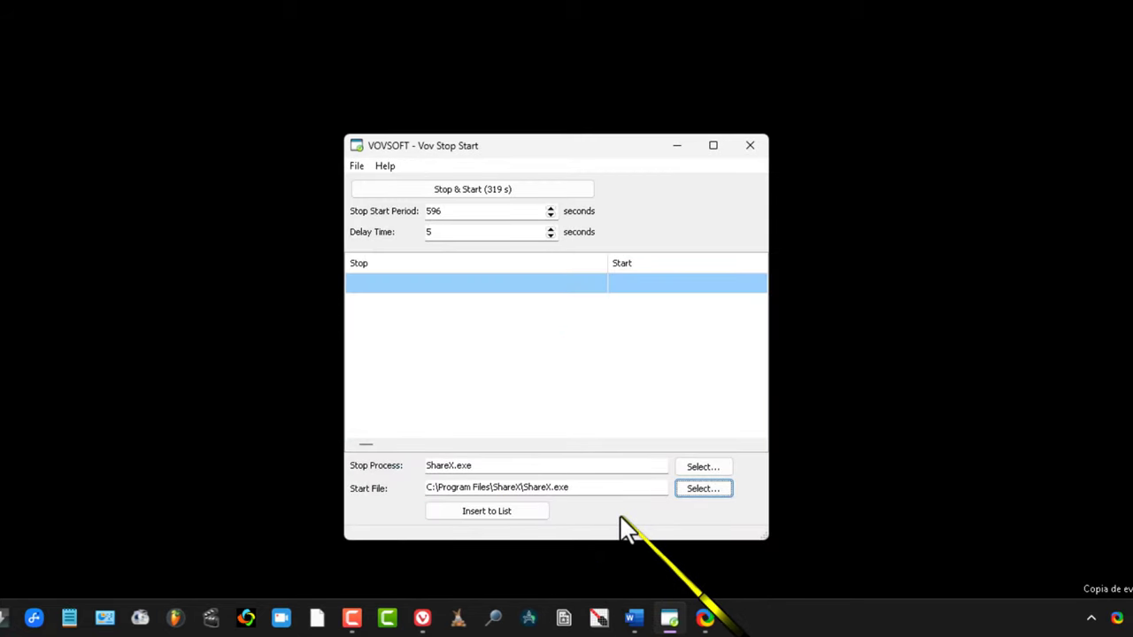
click(483, 520)
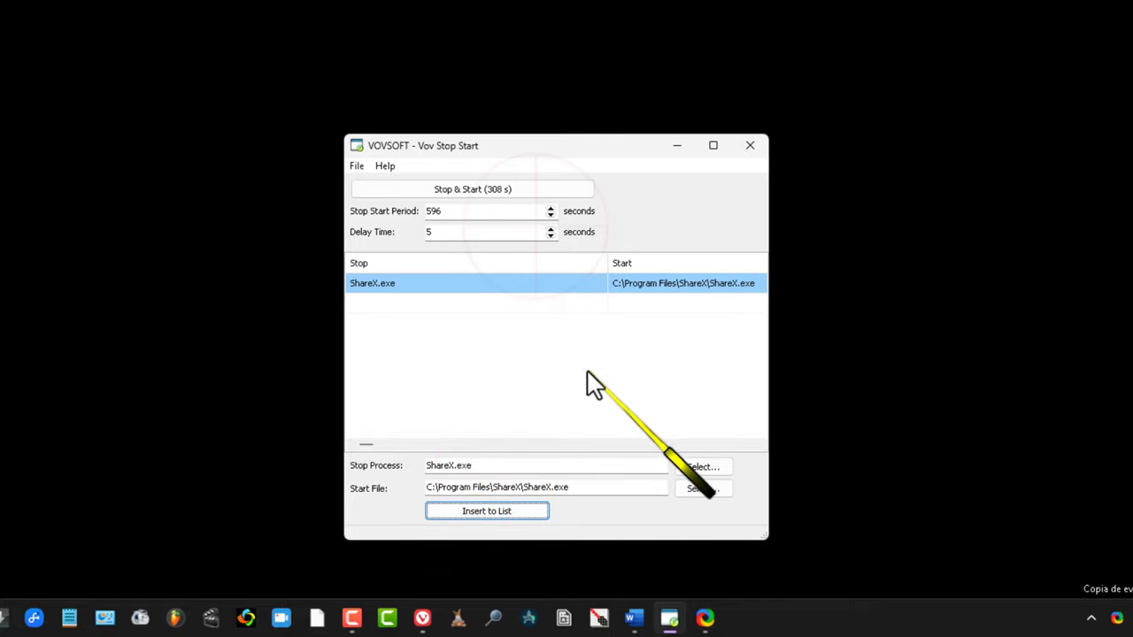
Set the Stop Start Period to 20 seconds and check ShareX's options in the system tray.
click(545, 210)
click(550, 213)
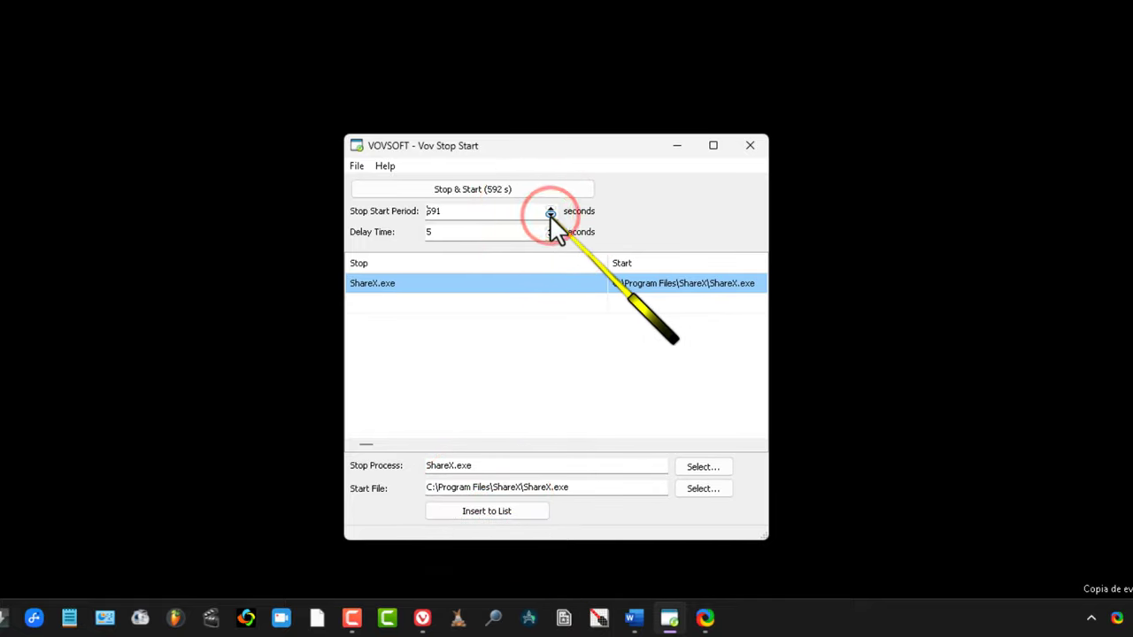
click(550, 216)
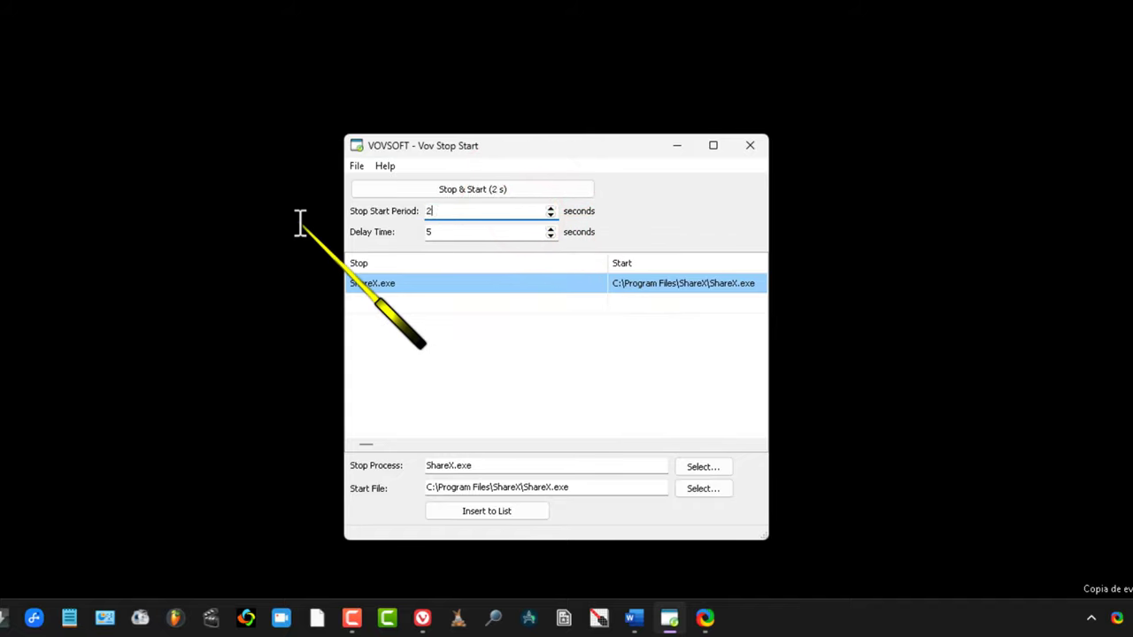
click(647, 232)
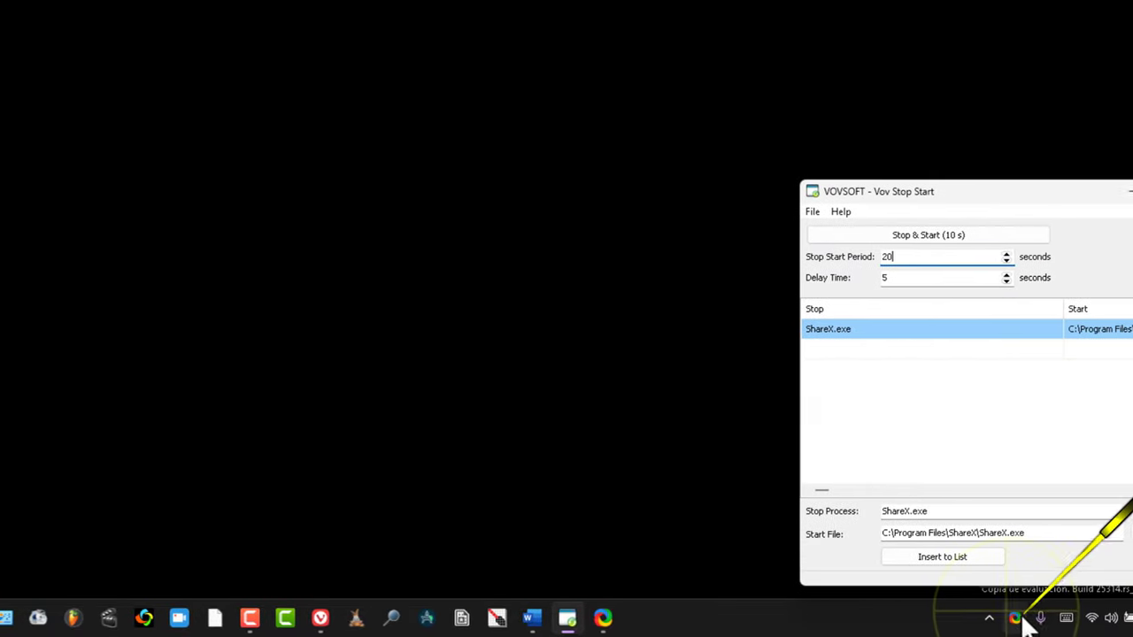
right_click(1115, 617)
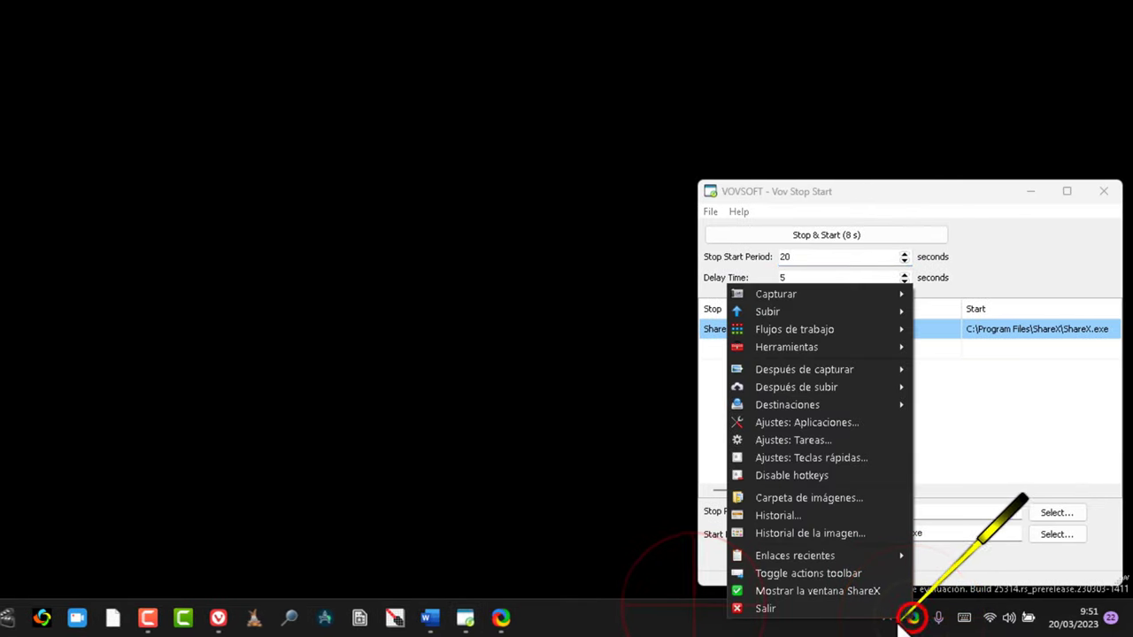
click(695, 616)
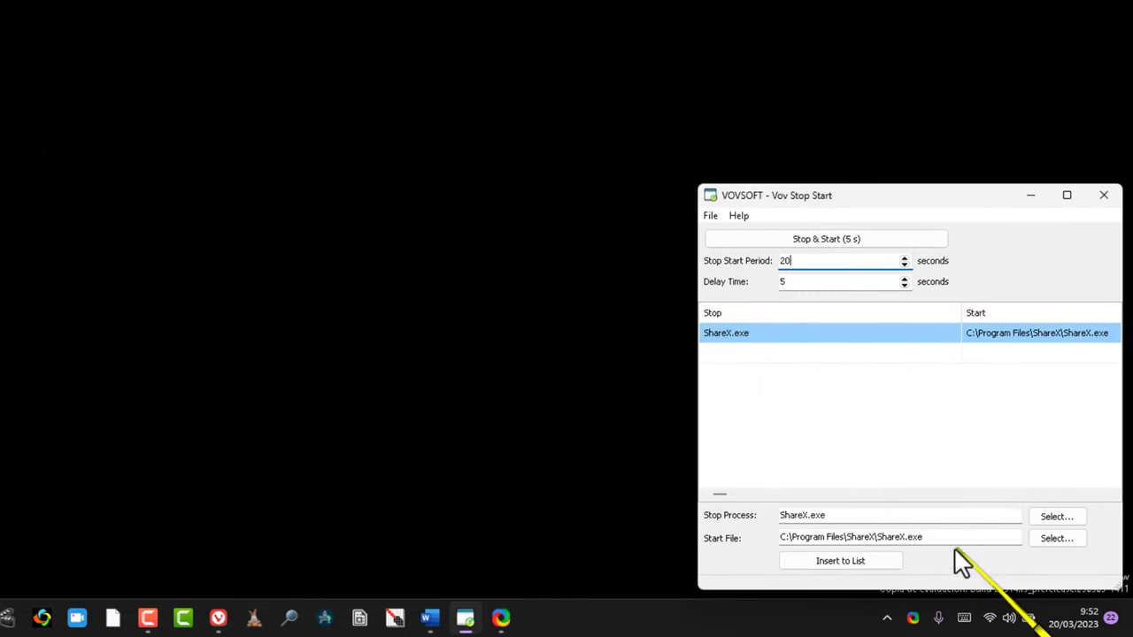
Insert the ShareX.exe entry into the list a second time and delete the first of the two entries.
click(859, 563)
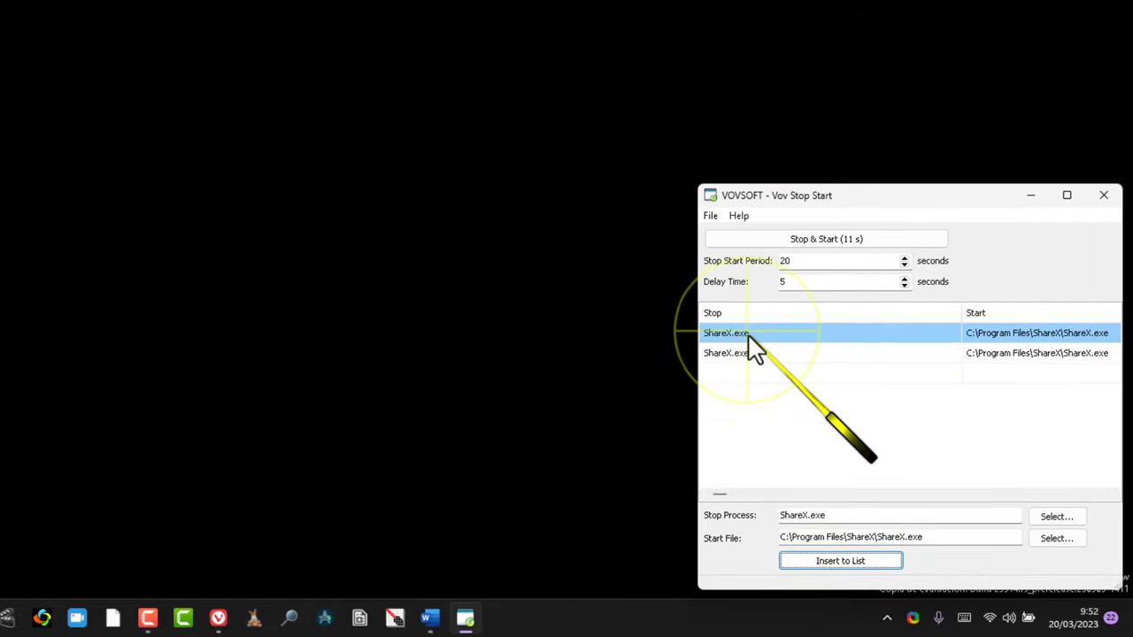
right_click(749, 334)
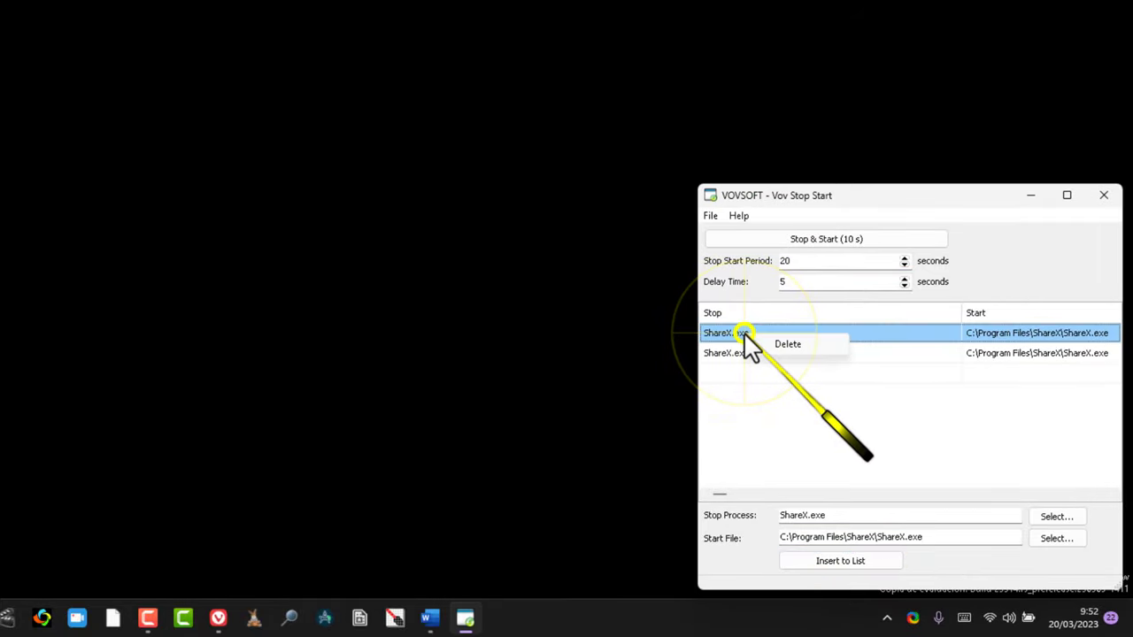
click(788, 345)
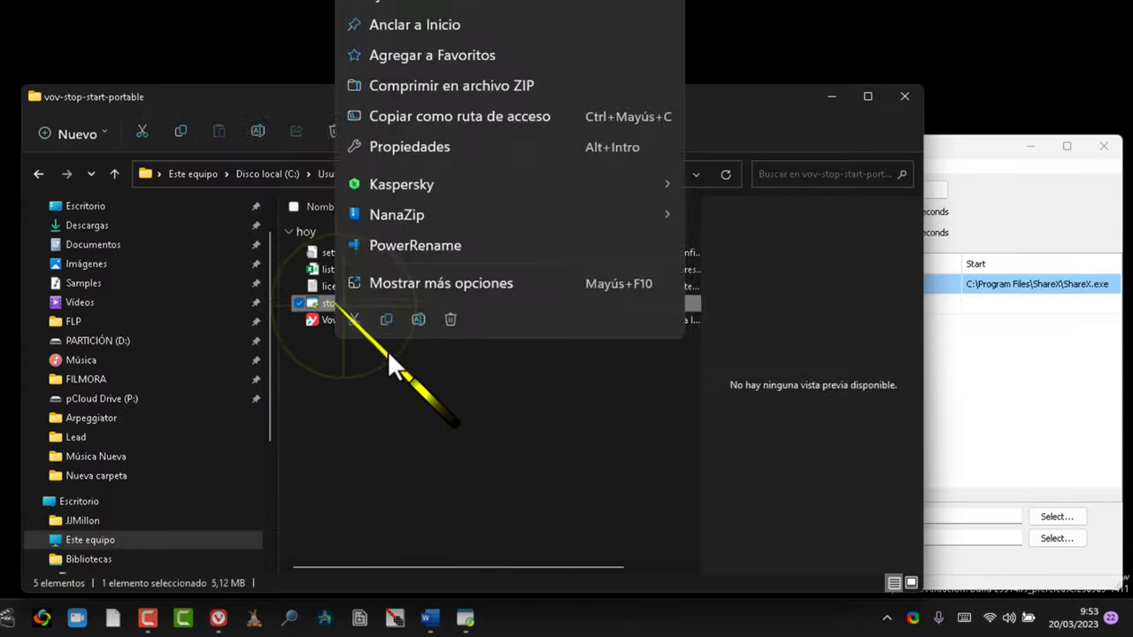
Create a shortcut to stopstart.exe inside the vov-stop-start-portable folder.
click(392, 366)
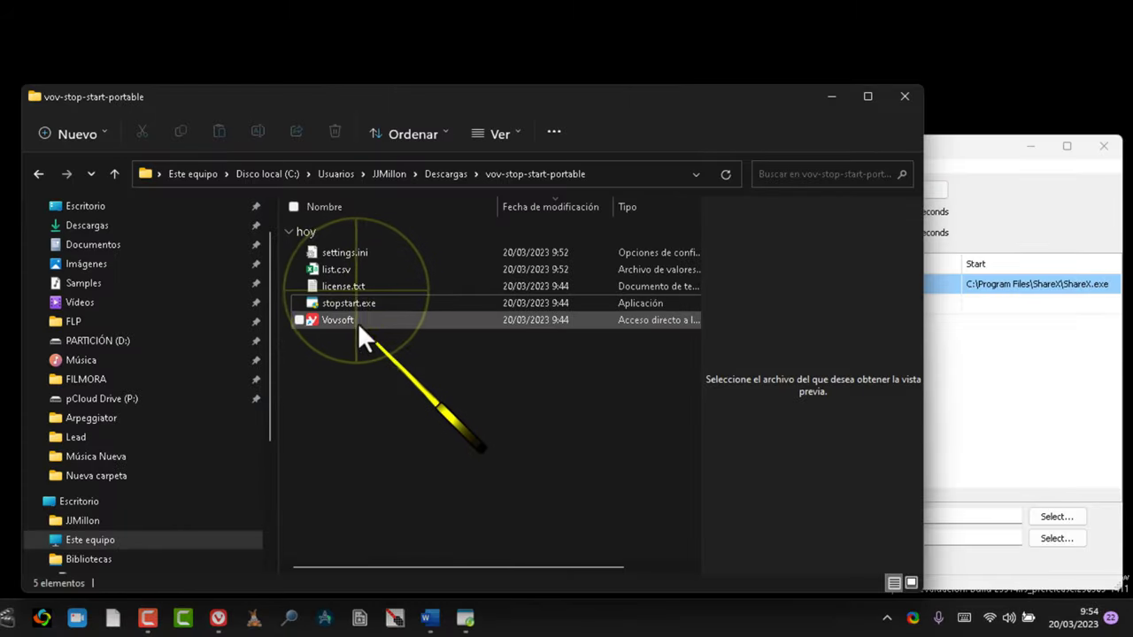
right_click(358, 298)
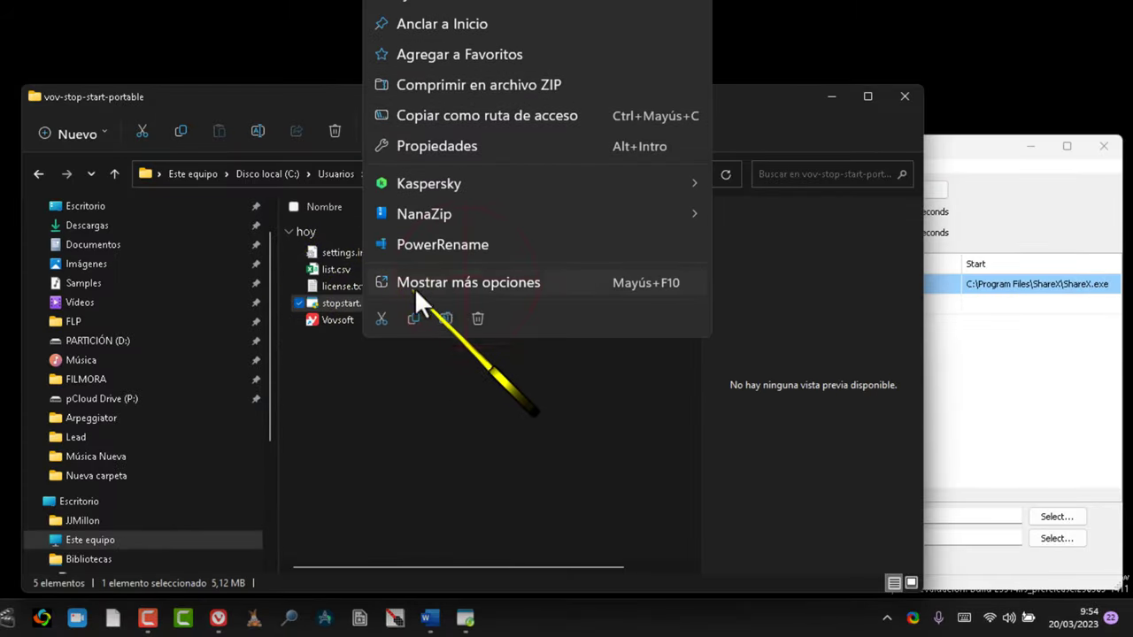
click(477, 277)
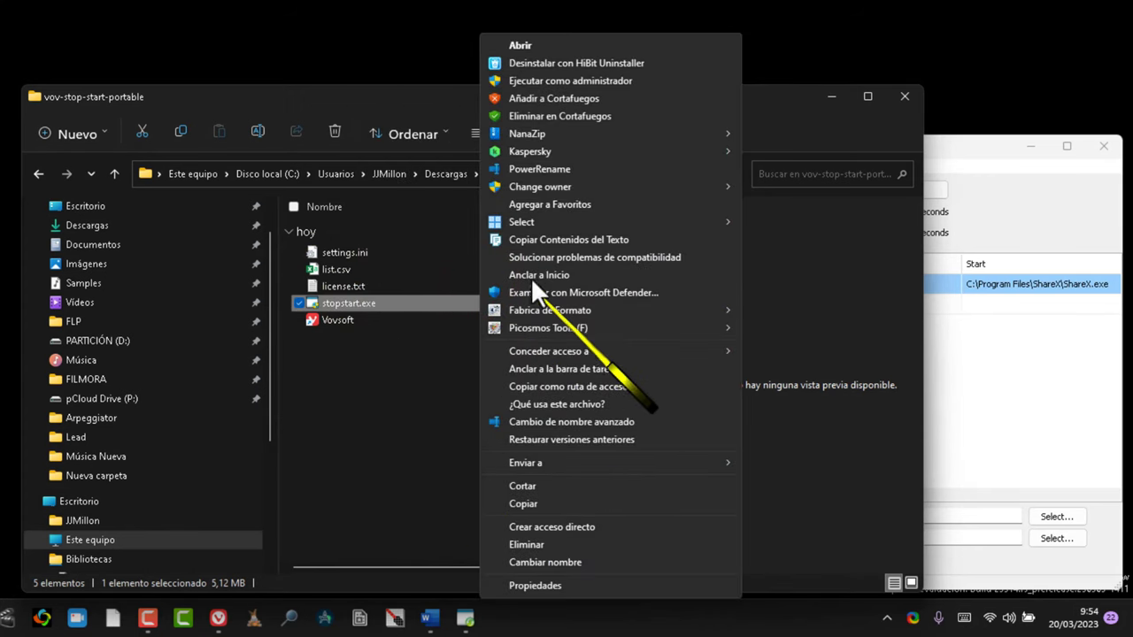
click(626, 523)
click(424, 370)
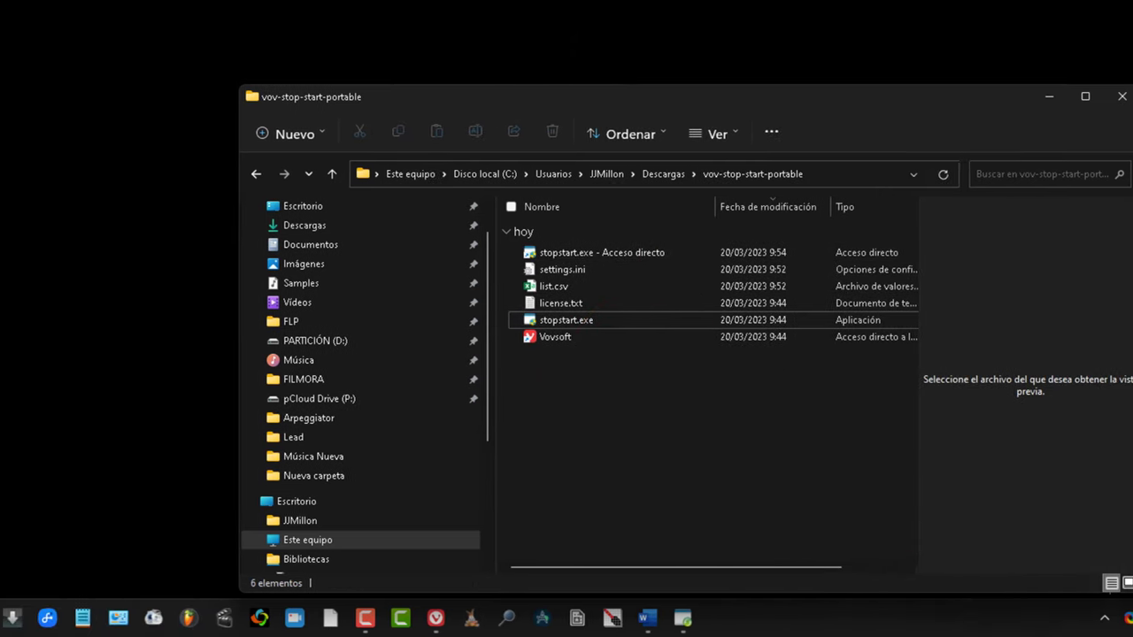
Find the Run dialog (Ejecutar) by searching Windows for "eje" and open the startup folder with shell:startup.
click(24, 624)
click(278, 49)
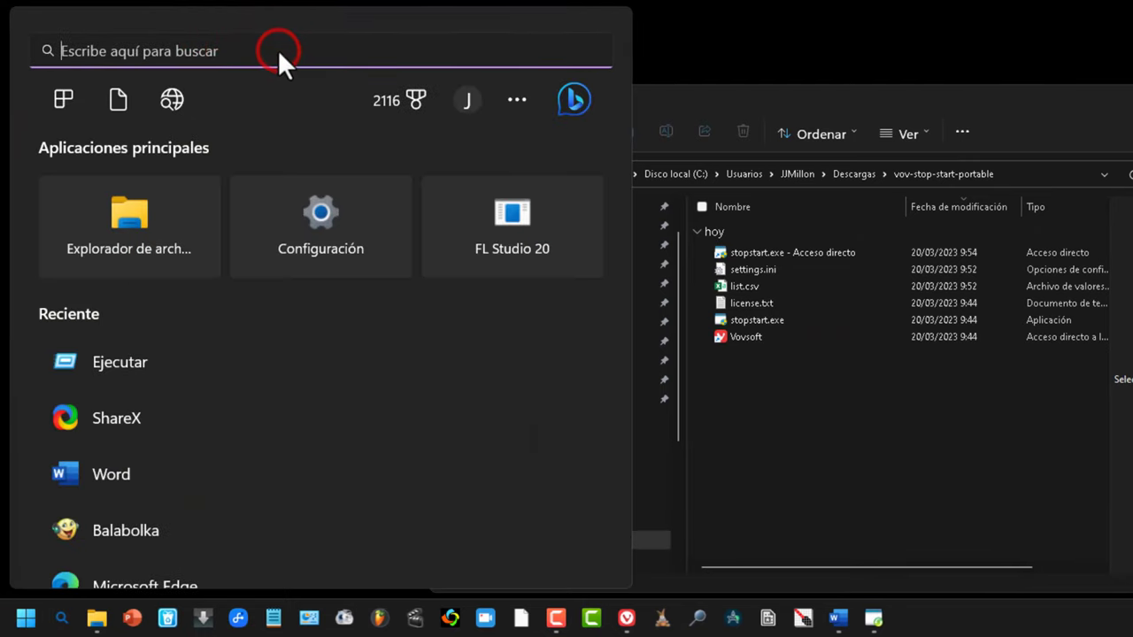
text(eje)
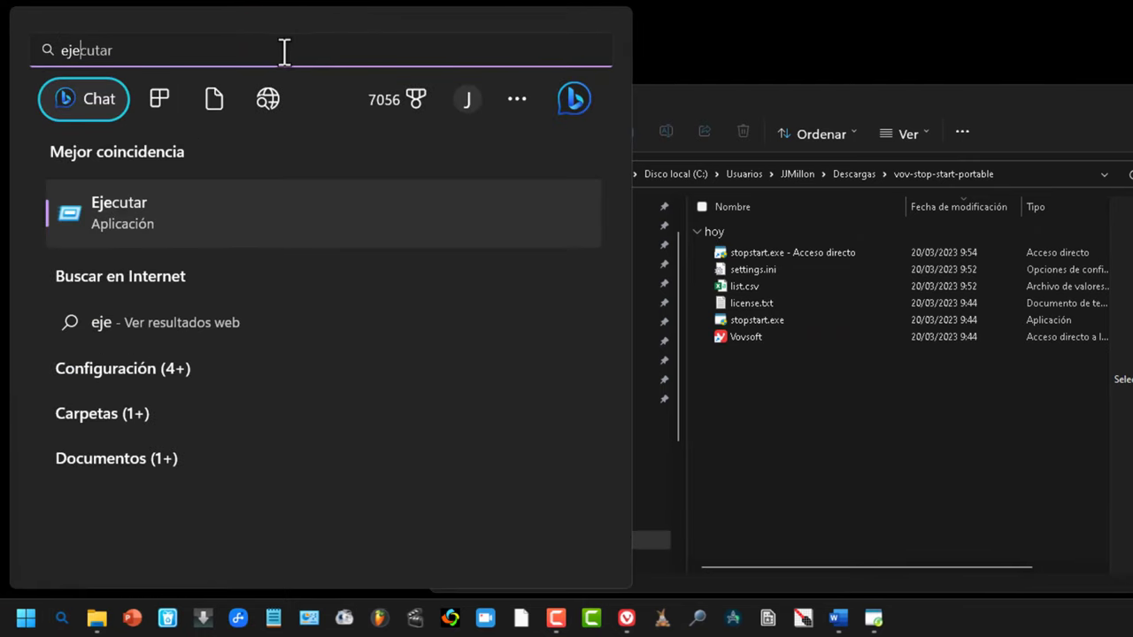
click(152, 213)
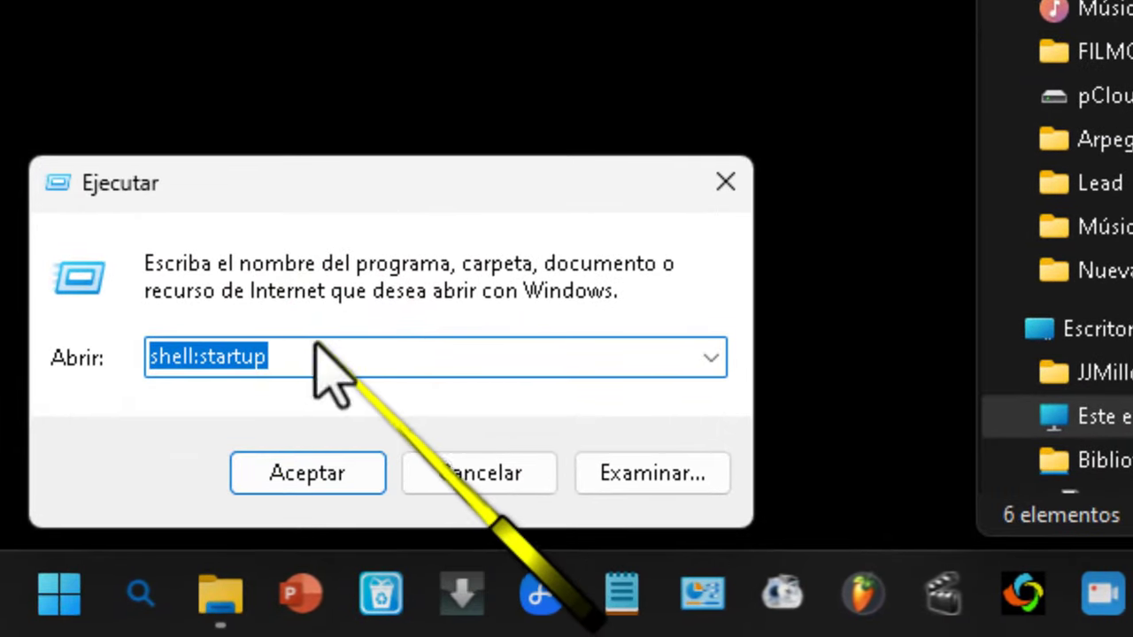
click(329, 472)
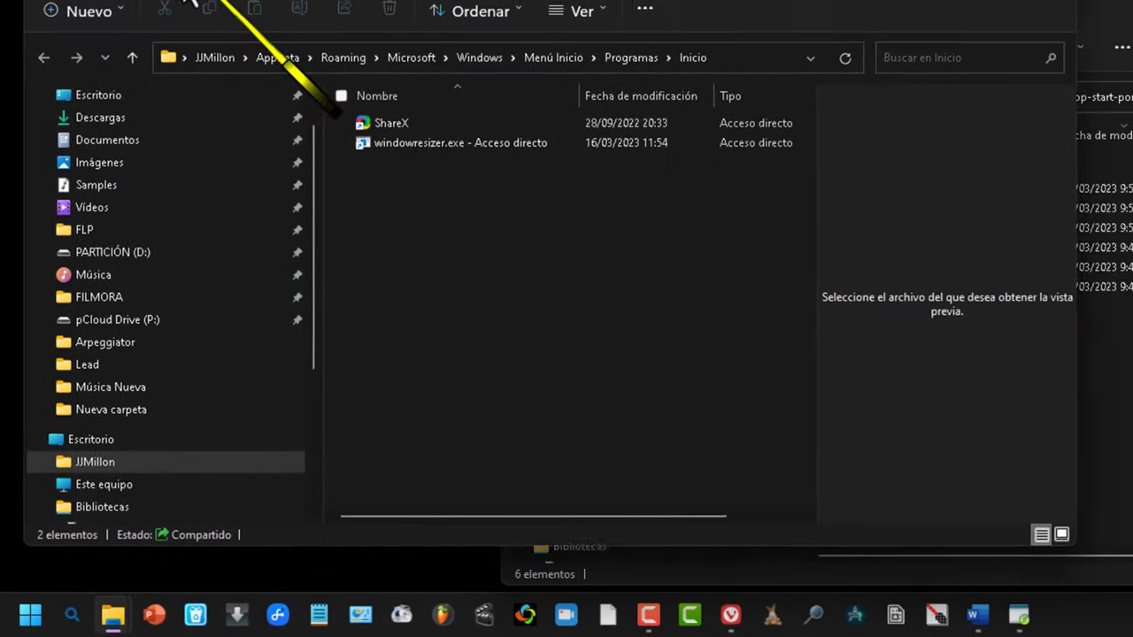
Narrow the startup folder window (Inicio) and move the stopstart.exe shortcut from the vov-stop-start-portable folder into it.
click(1077, 70)
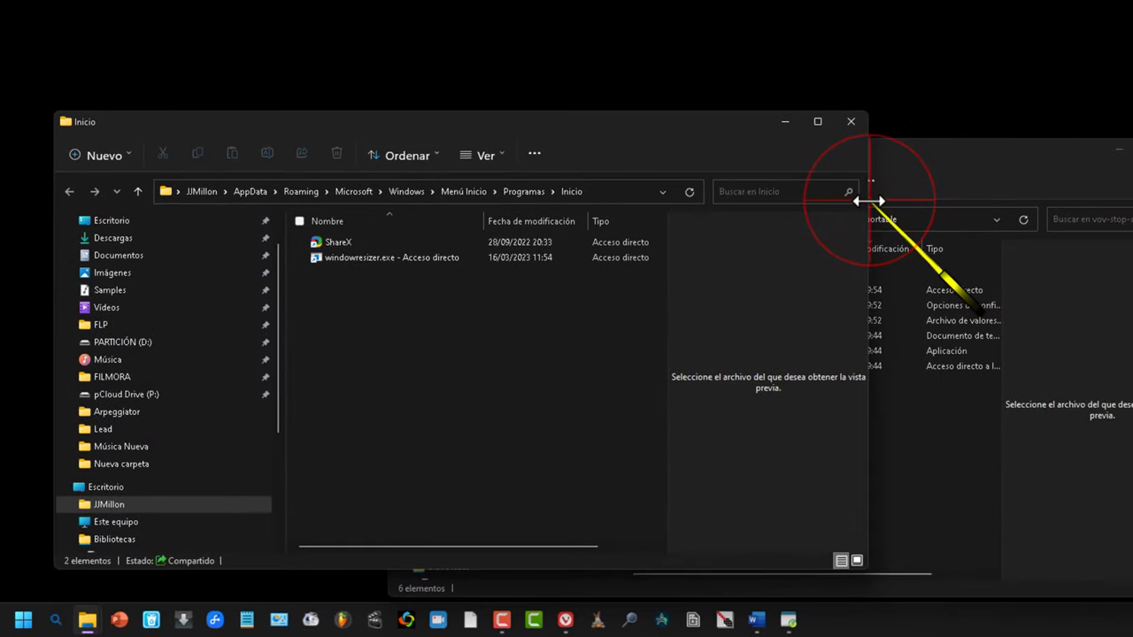
drag(868, 201, 450, 222)
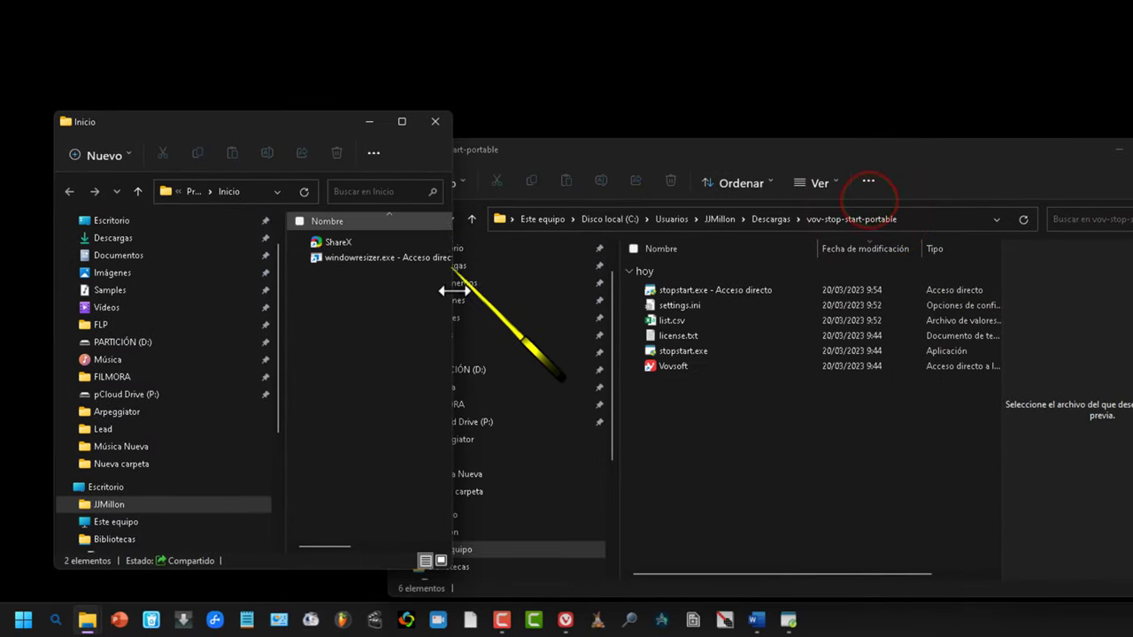
drag(871, 268, 336, 301)
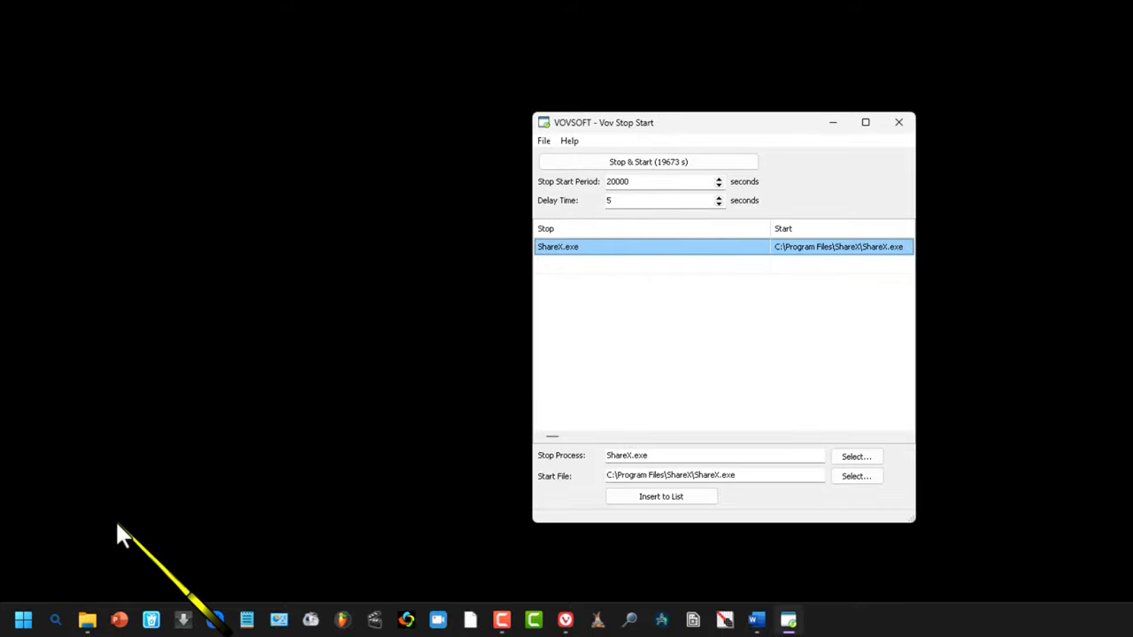
Search Windows for "bal" and open the file location of the Balabolka application.
click(23, 619)
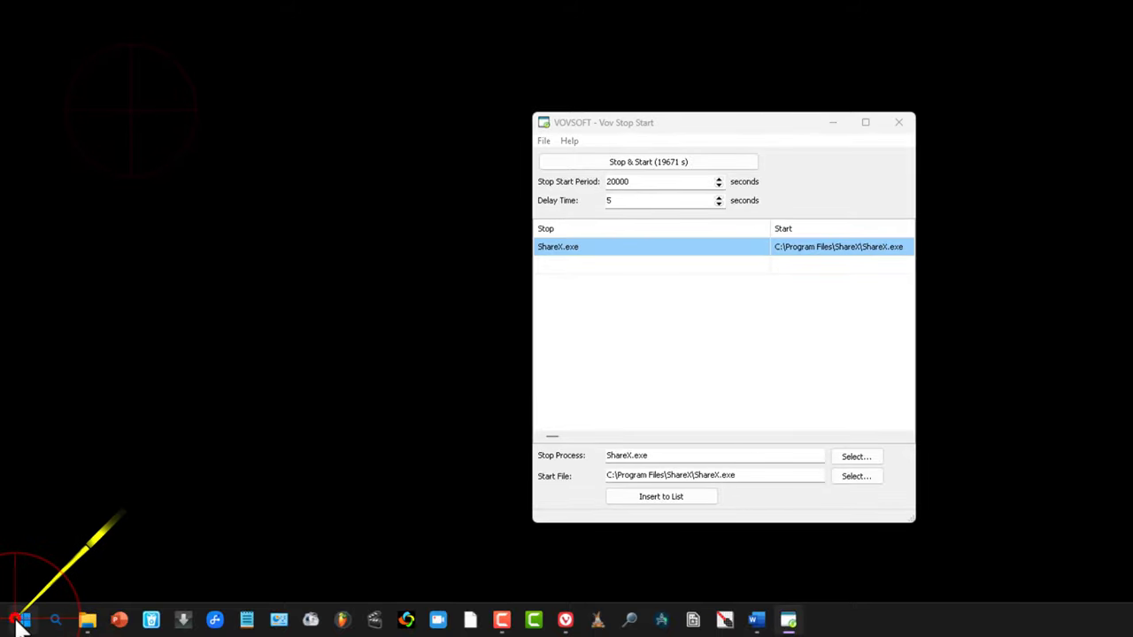
click(148, 106)
text(bal)
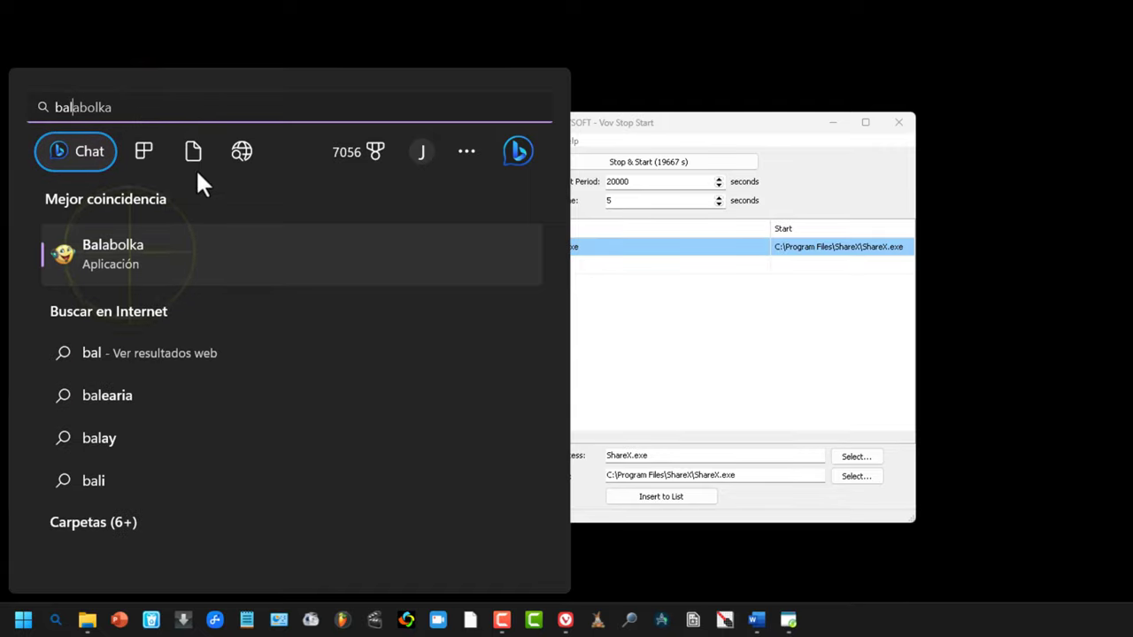
right_click(142, 246)
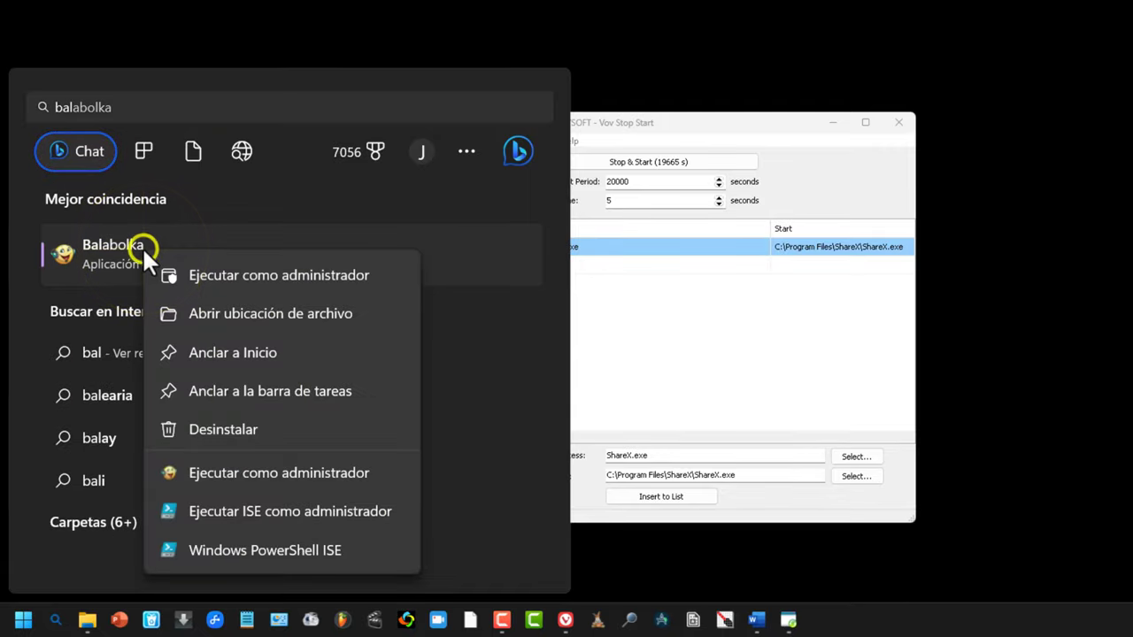
click(216, 313)
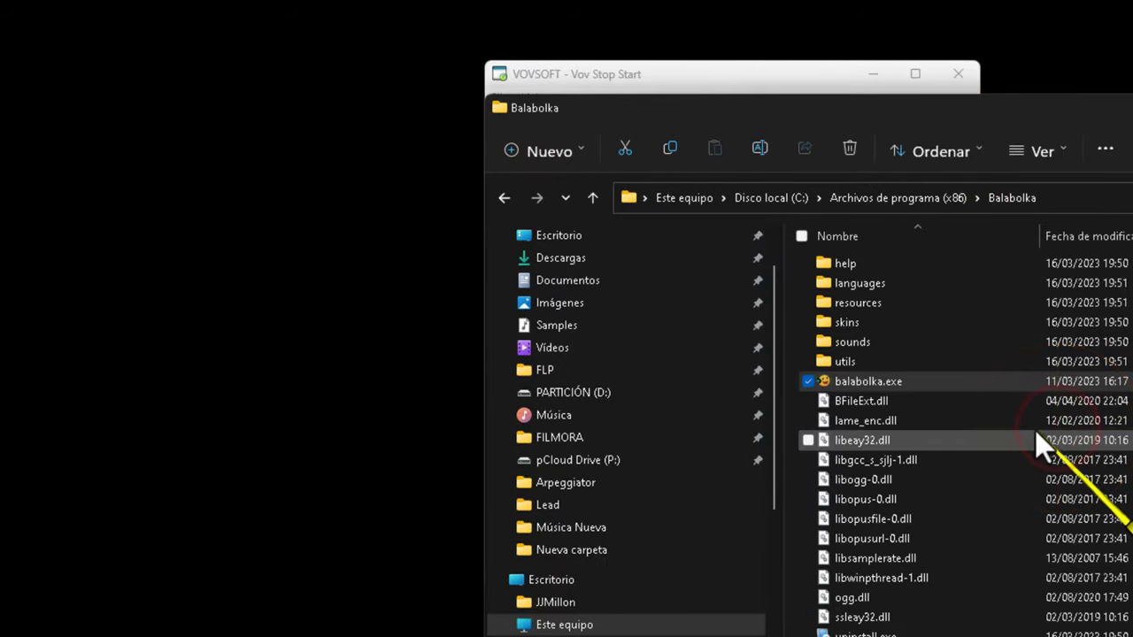
Copy the full path of the Balabolka program folder.
click(1083, 192)
key(ctrl+c)
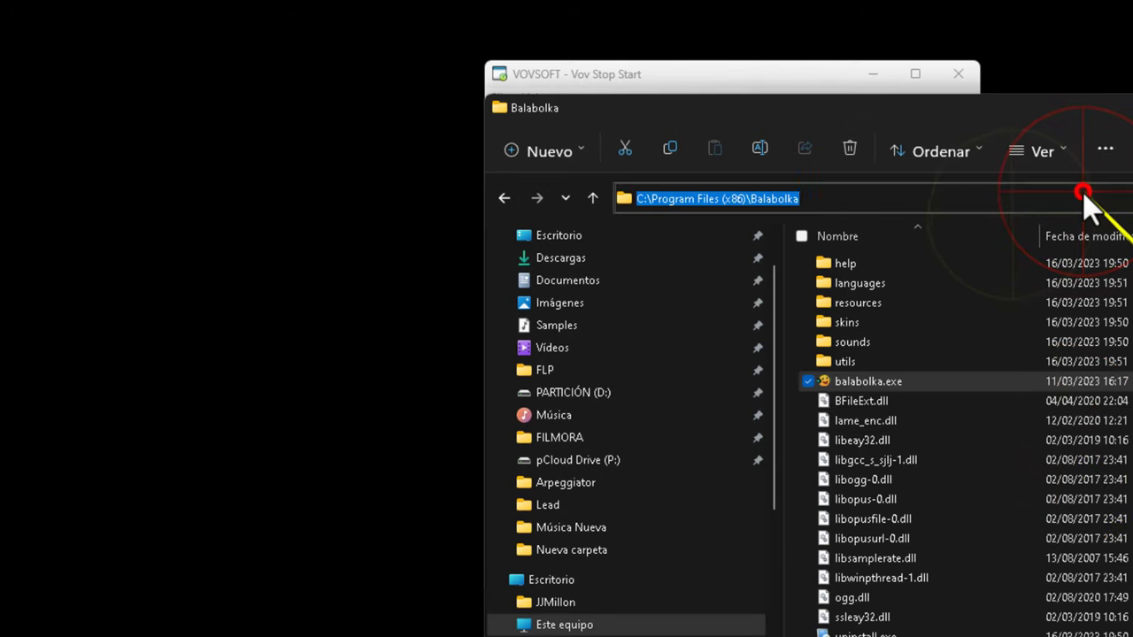
right_click(1024, 195)
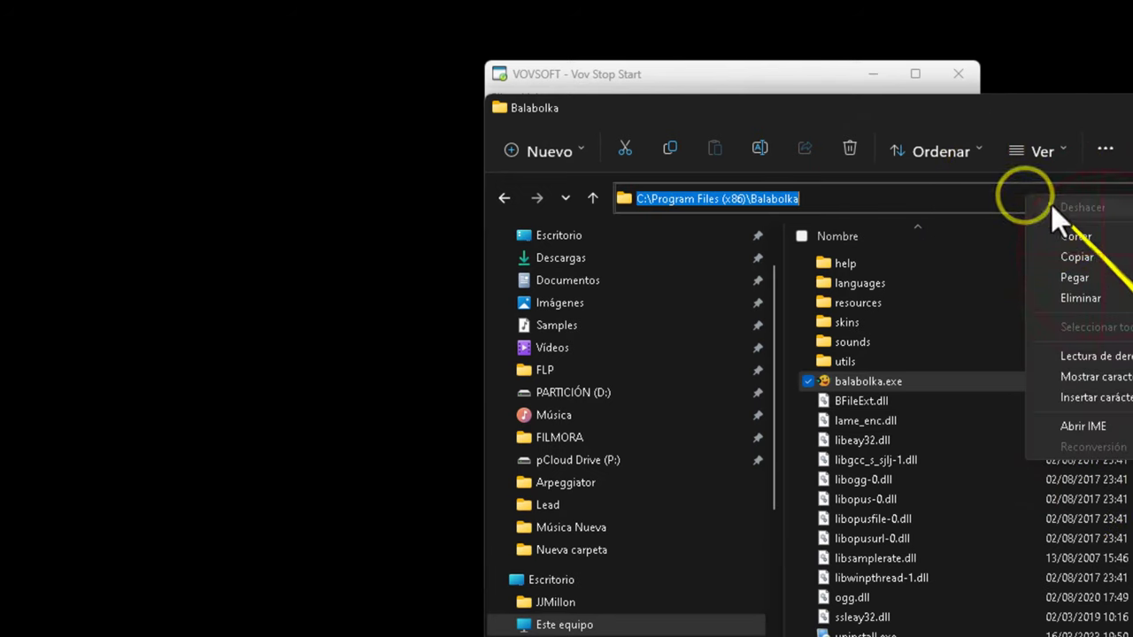
click(1117, 257)
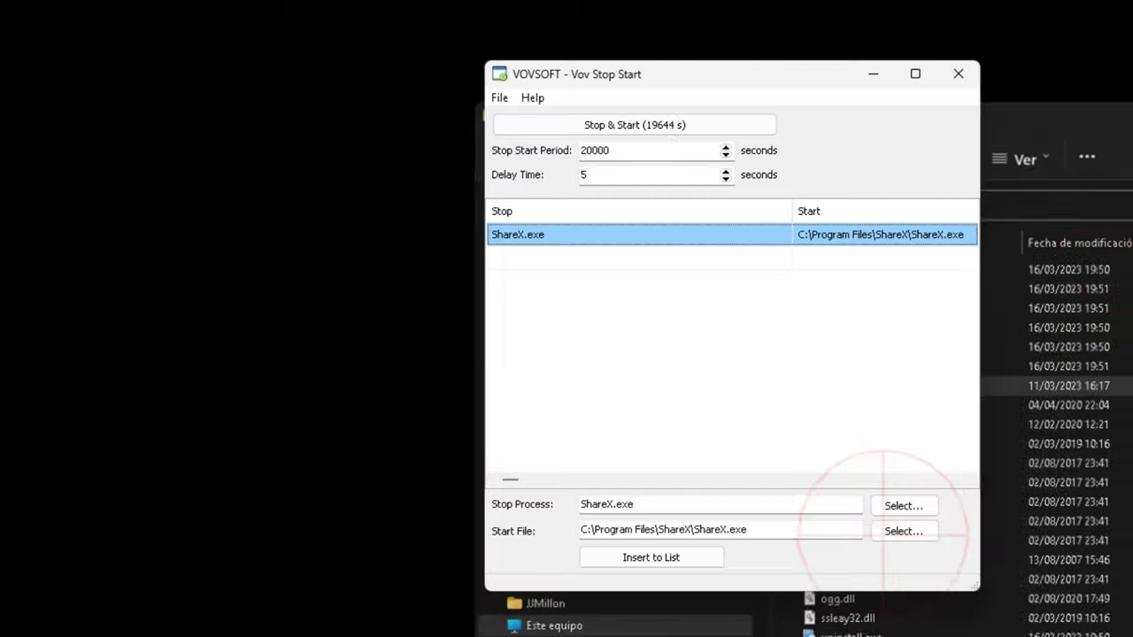
Set the start file to balabolka.exe from C:\Program Files (x86)\Balabolka and the Stop Start Period to 10 seconds.
click(903, 531)
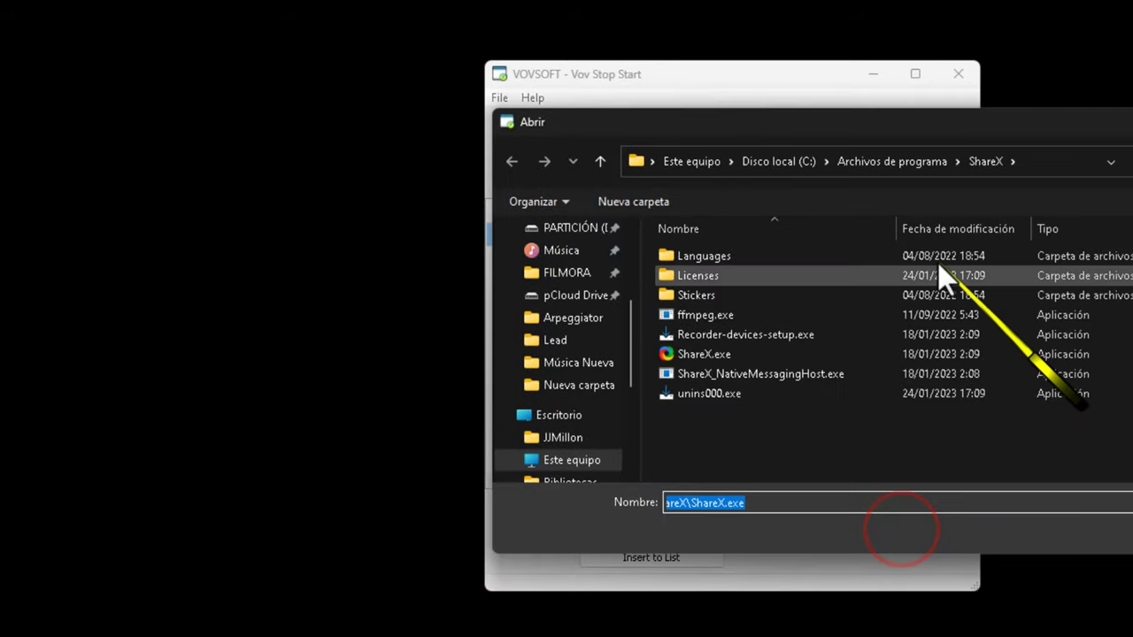
click(1041, 160)
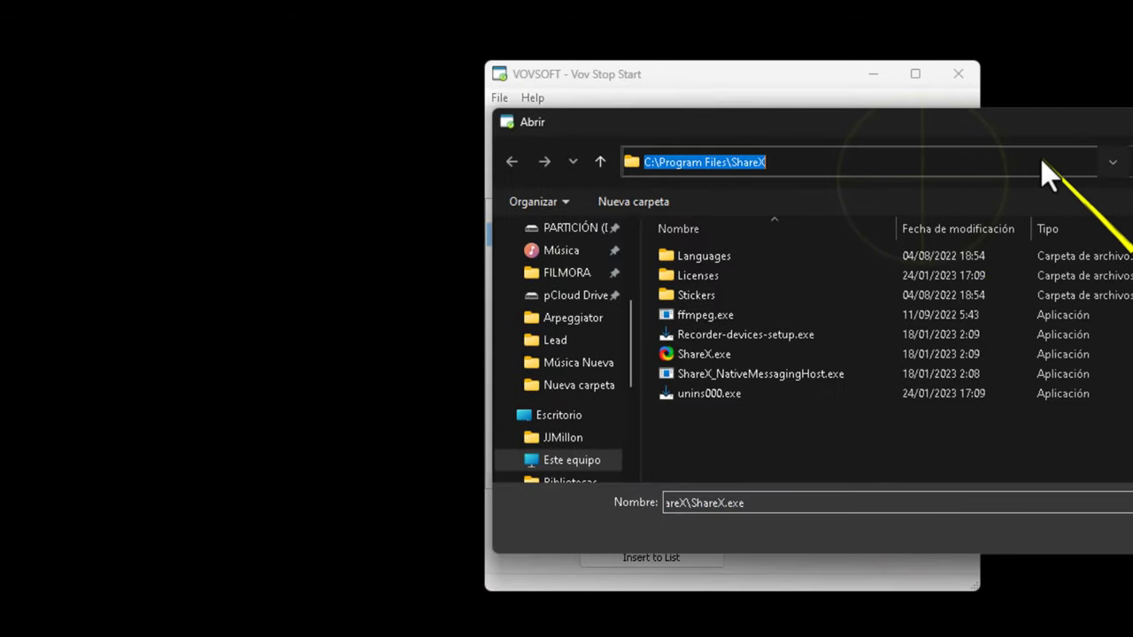
right_click(940, 165)
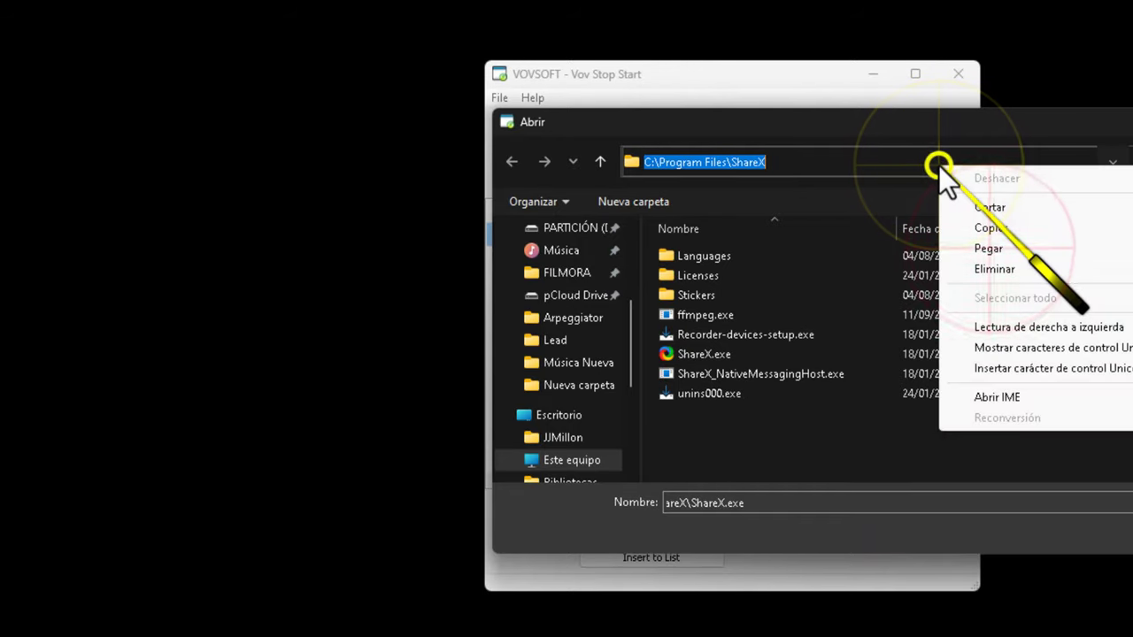
click(991, 252)
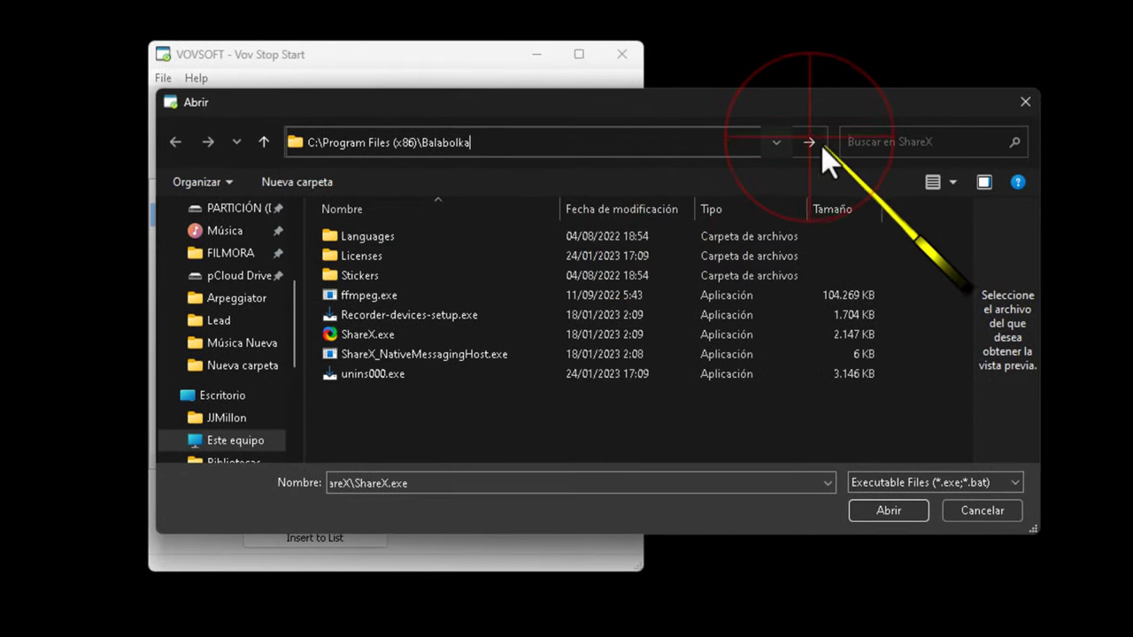
click(807, 142)
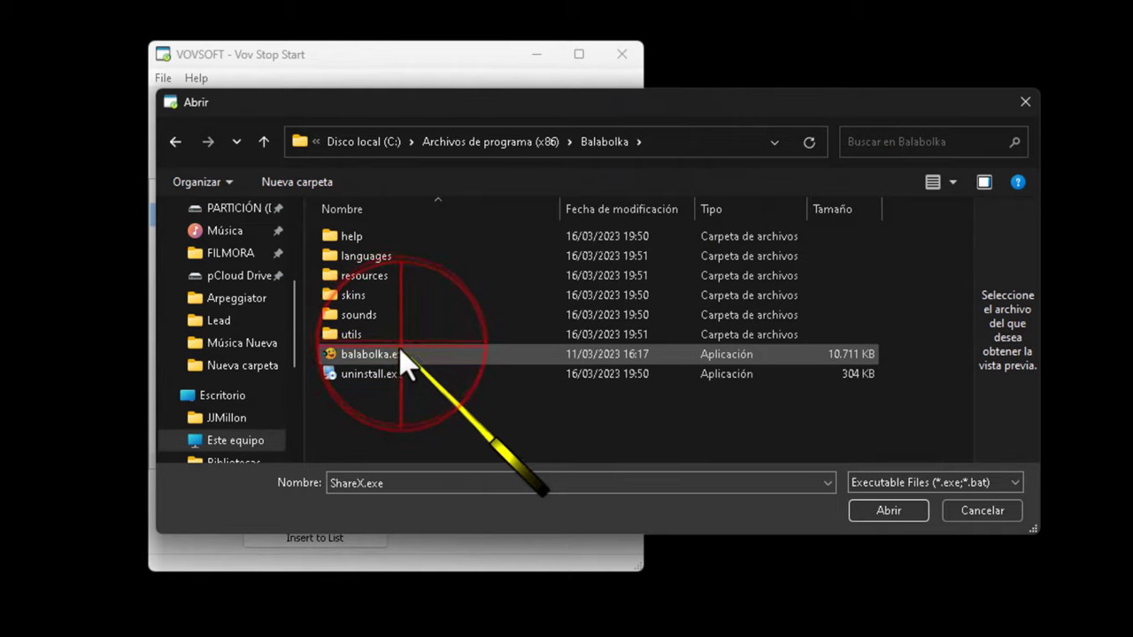
double_click(399, 348)
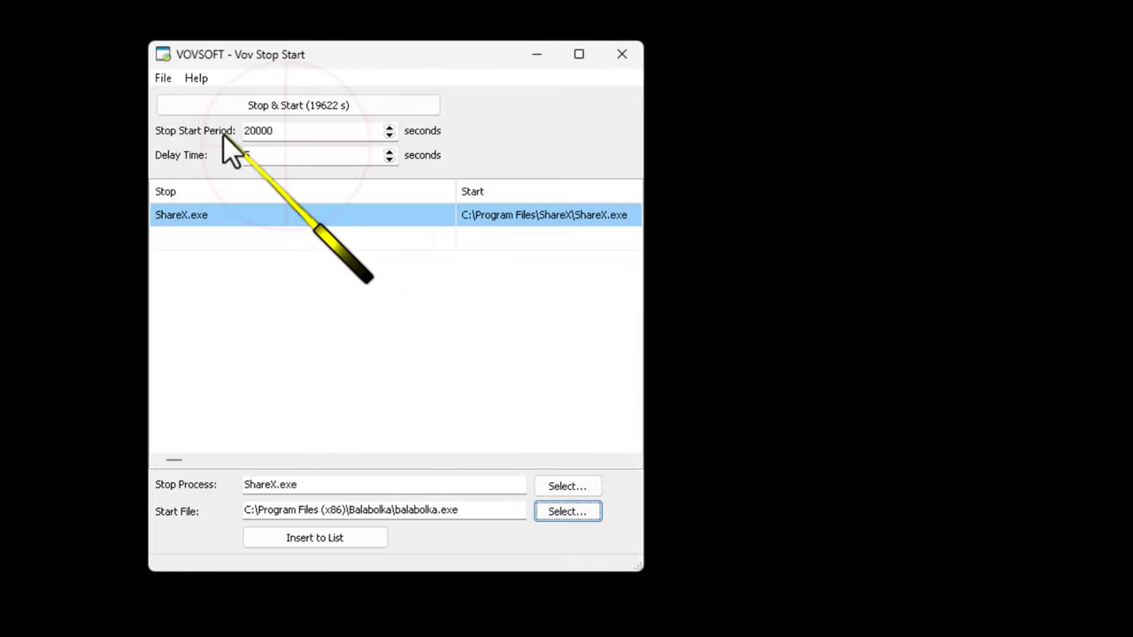
drag(303, 130, 210, 118)
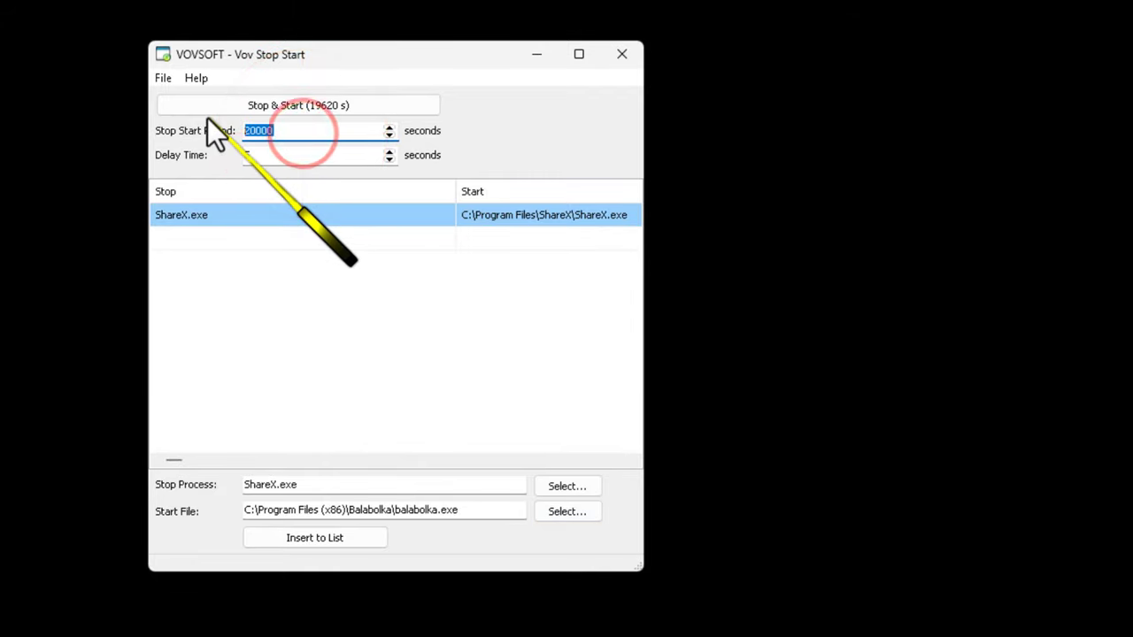
text(10)
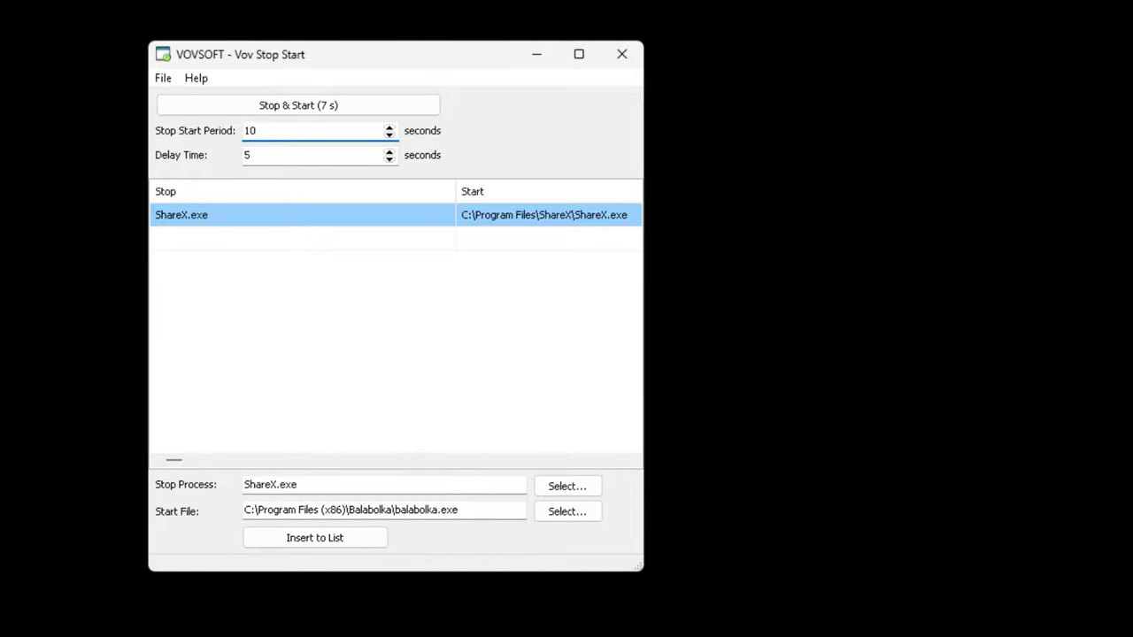
key(super)
text(ba)
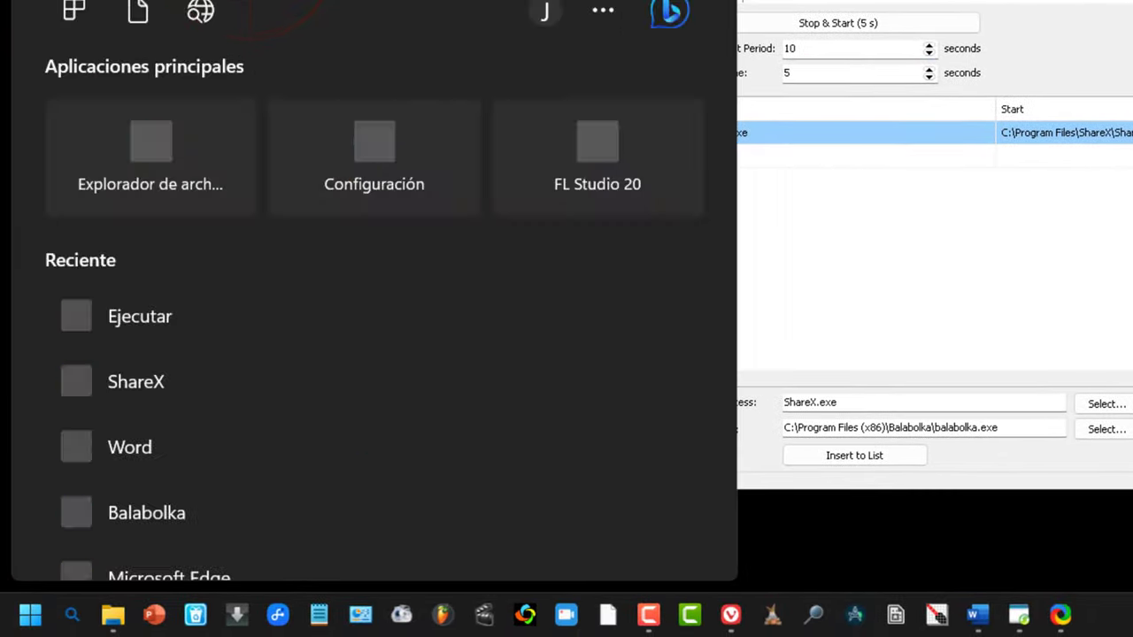
right_click(183, 121)
key(Escape)
key(Escape)
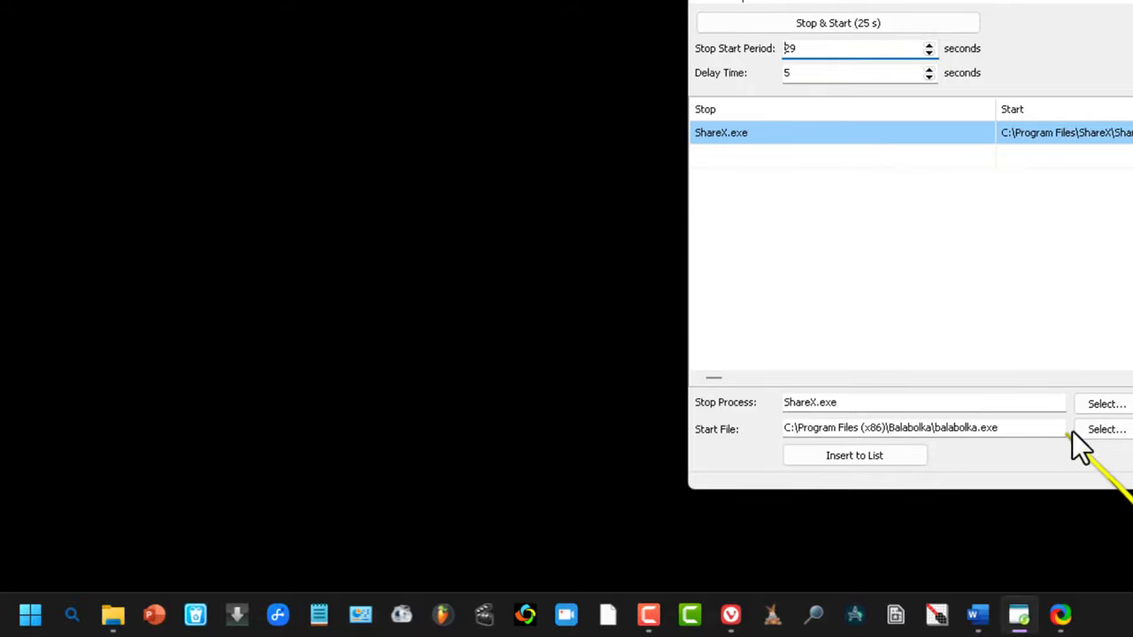
Empty the Start File field and try to insert ShareX.exe into the list without a start file.
click(1105, 429)
key(Escape)
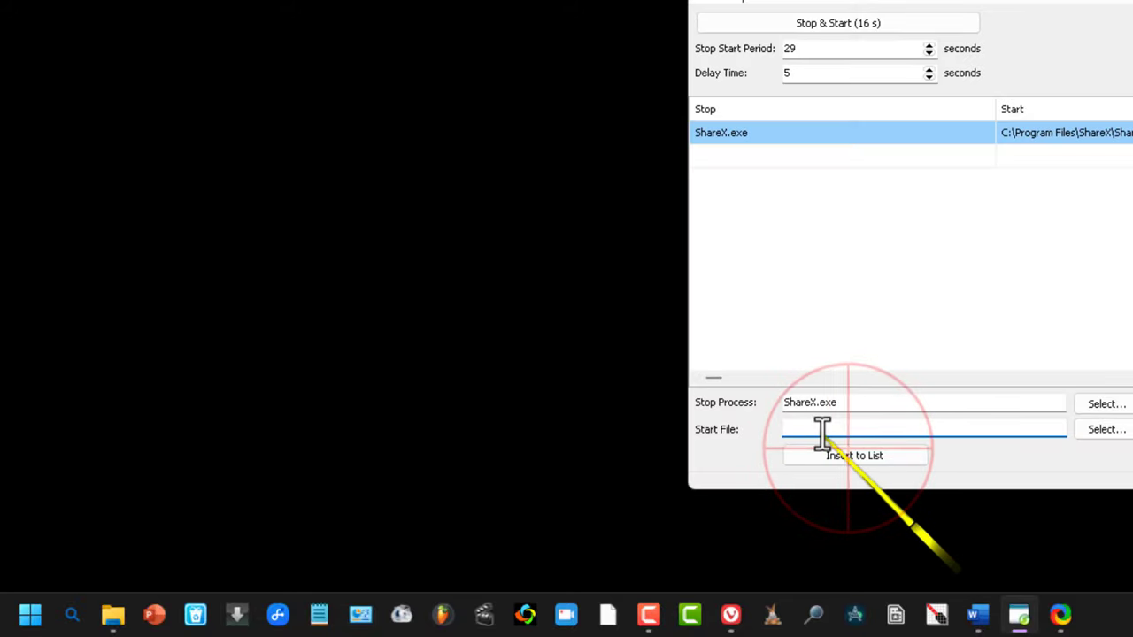
click(845, 456)
click(931, 178)
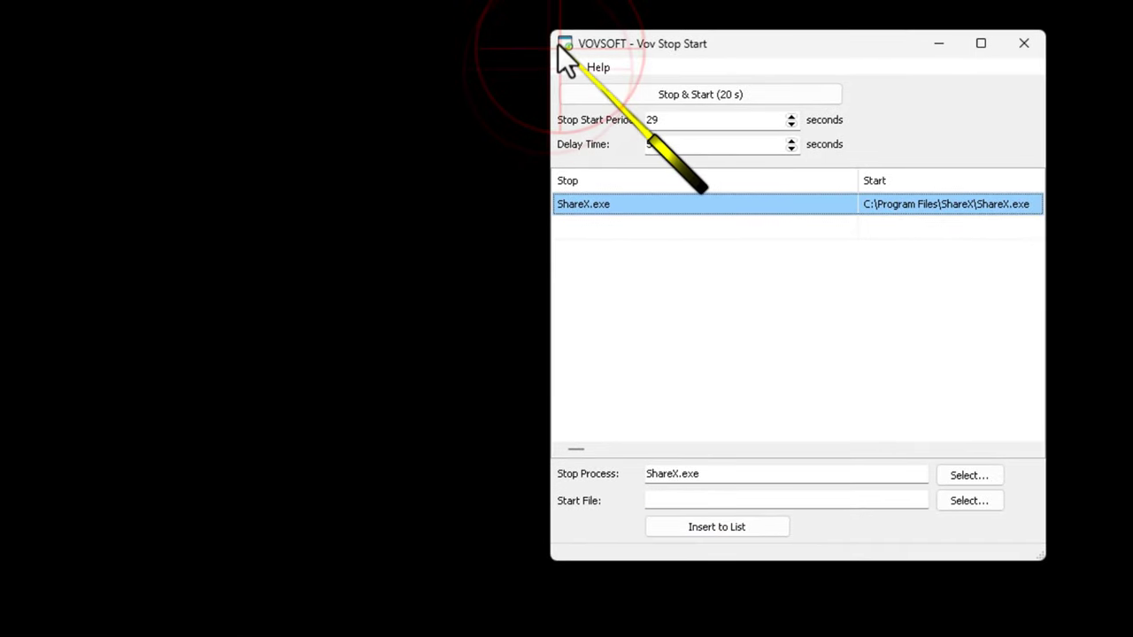
Open Task Manager (Administrador de tareas) and search its processes for "vov".
click(565, 65)
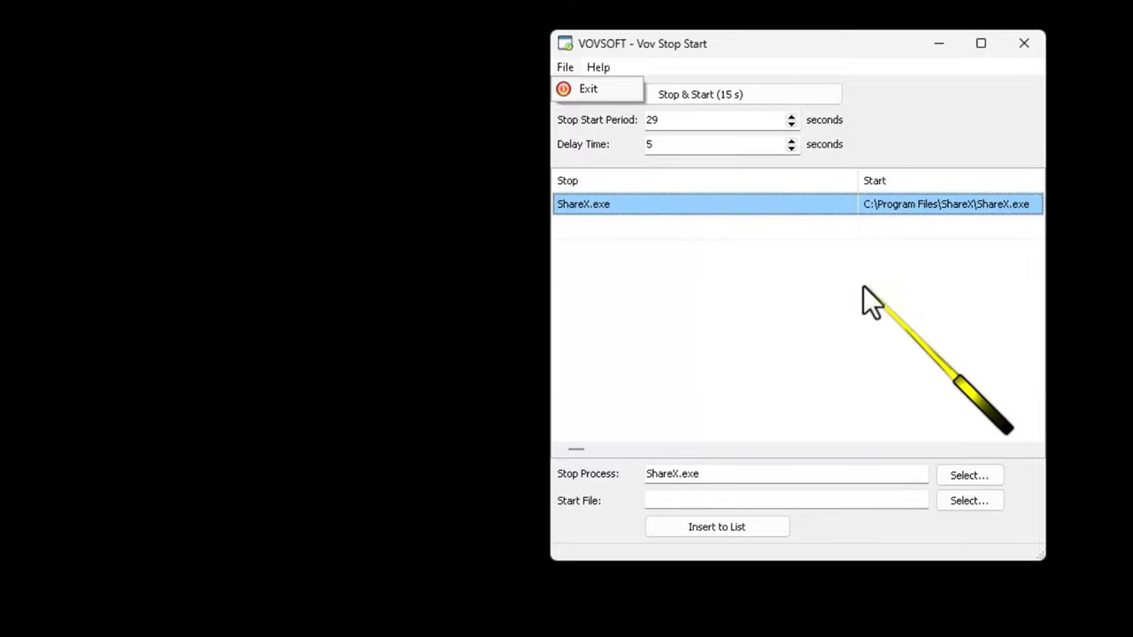
click(974, 529)
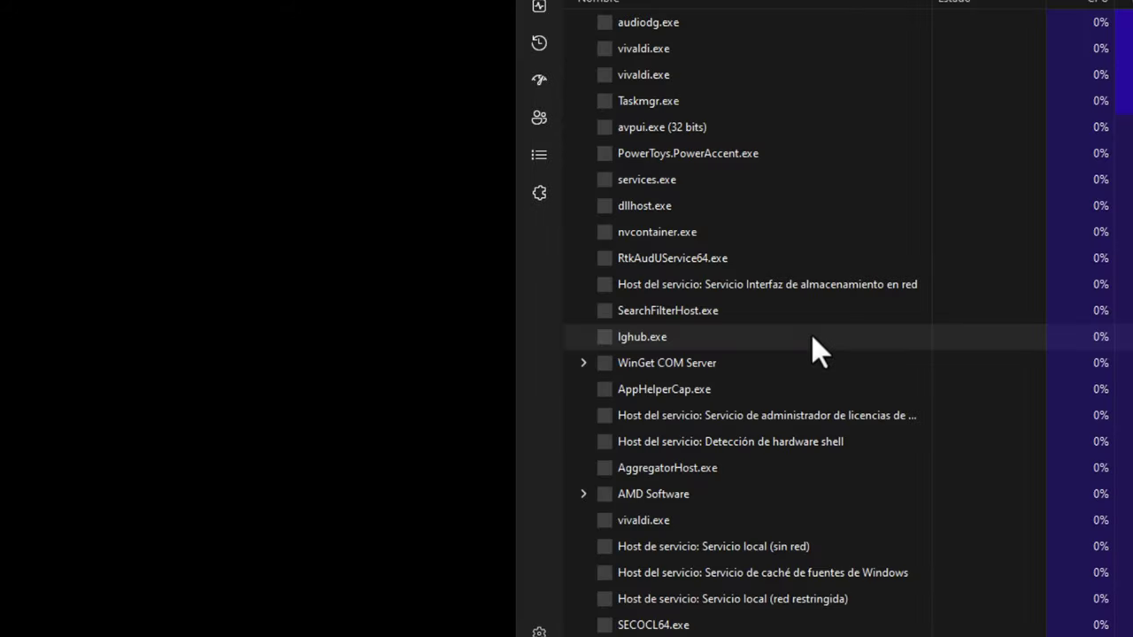
text(vov)
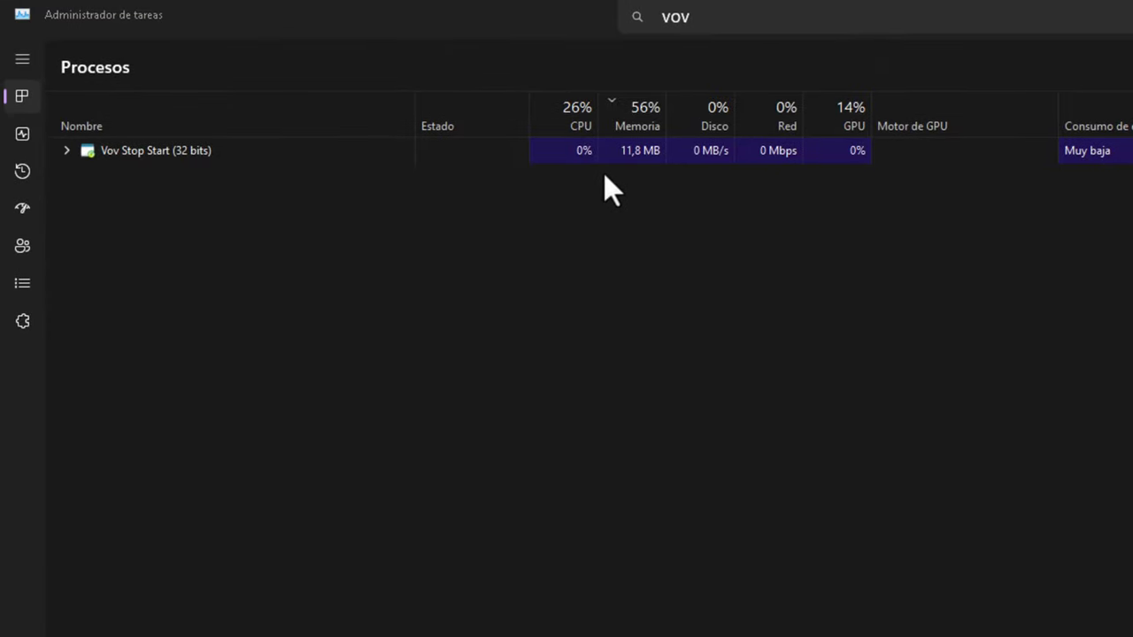